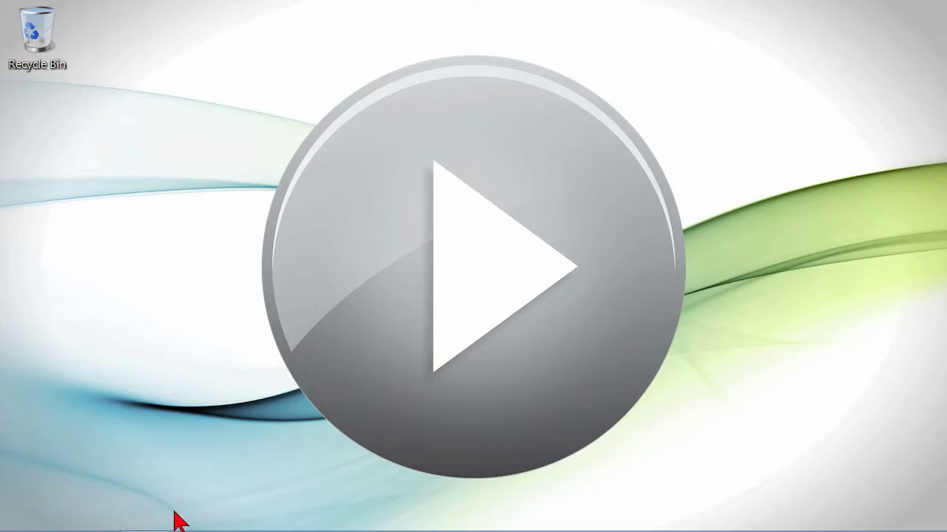
Bring the 2.8 Establishing Referential Integrity database to the front from the taskbar.
mouse_move(179, 529)
left_click(146, 518)
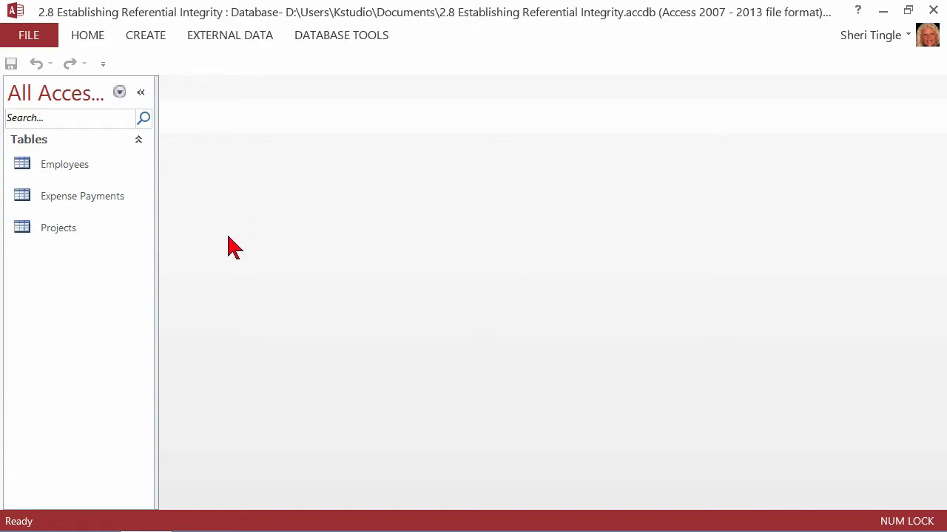
Add the Employees, Expense Payments and Projects tables to the Relationships window layout.
left_click(339, 43)
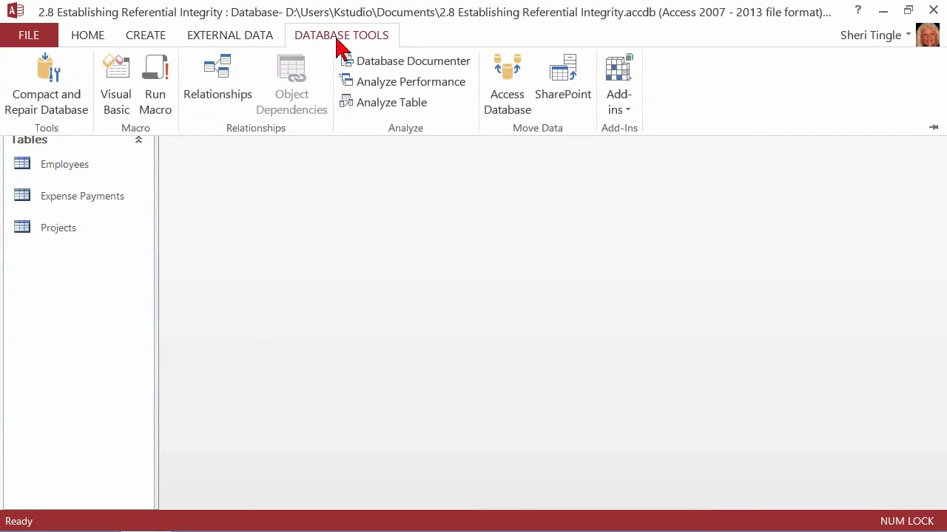
left_click(209, 87)
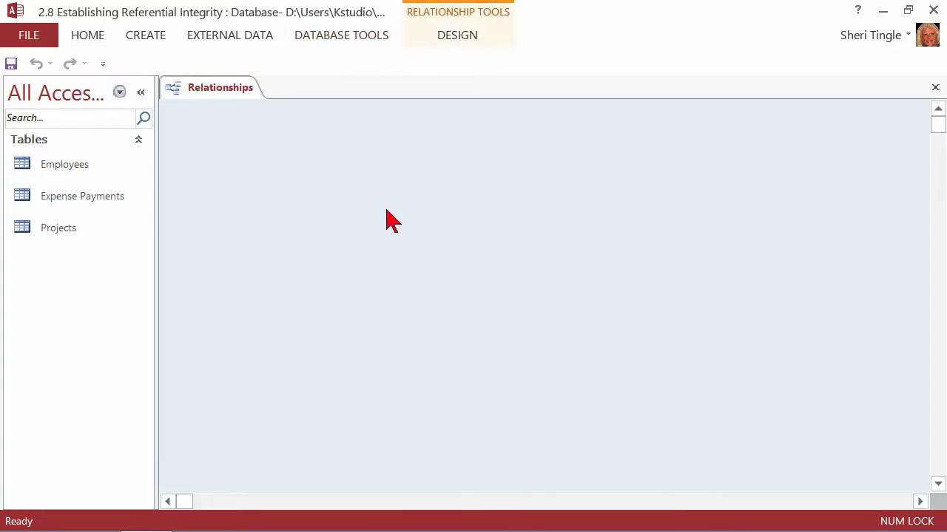
right_click(375, 163)
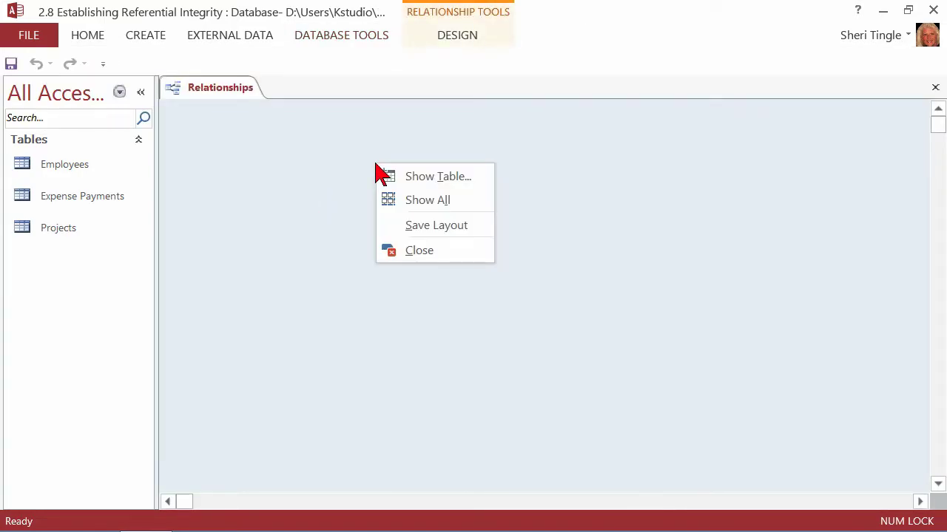
left_click(455, 181)
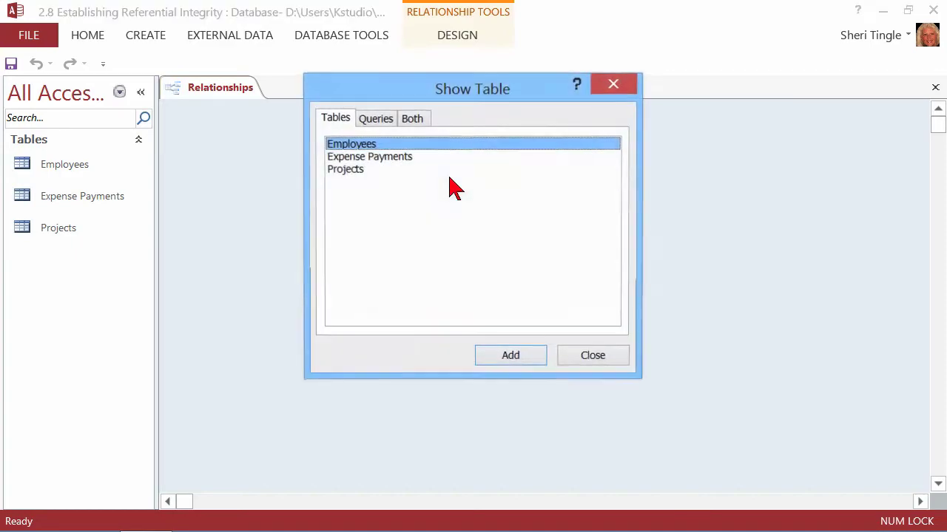
double_click(394, 146)
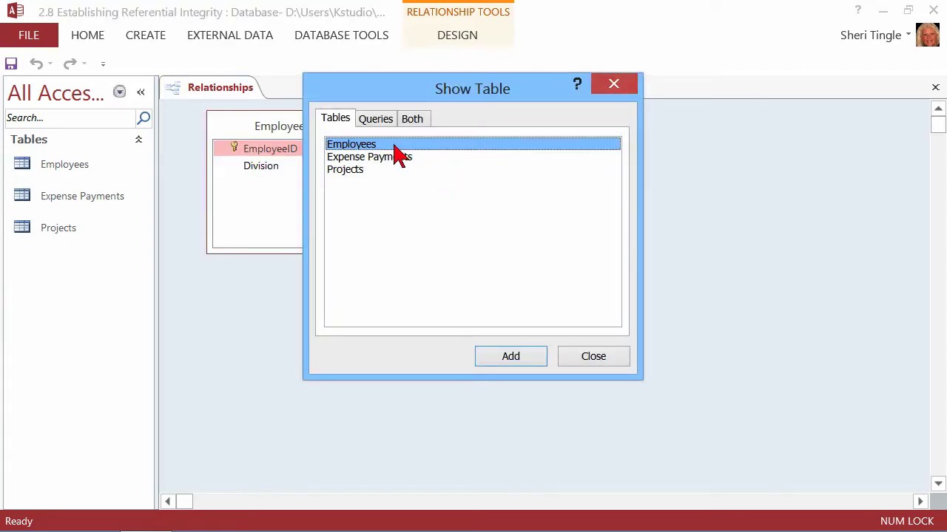
left_click(402, 158)
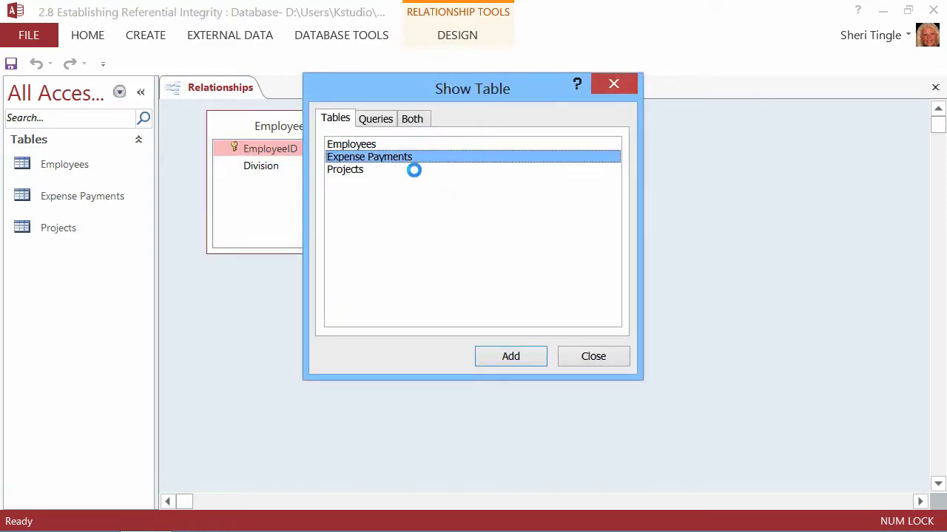
double_click(395, 170)
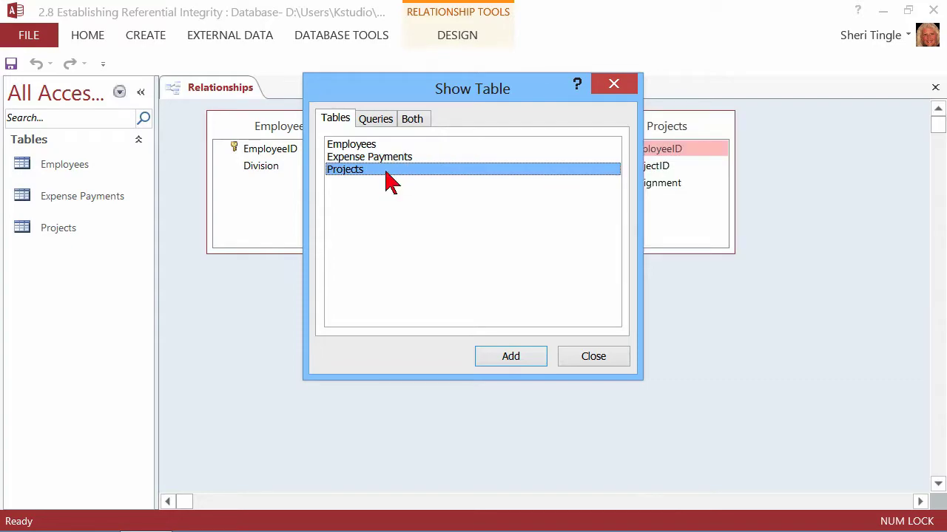
left_click(593, 360)
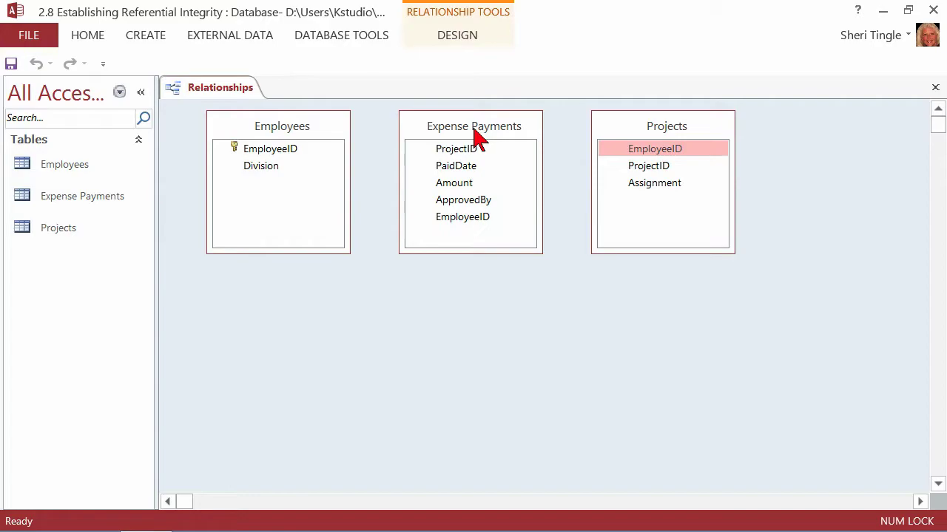
left_click_drag(279, 150, 477, 225)
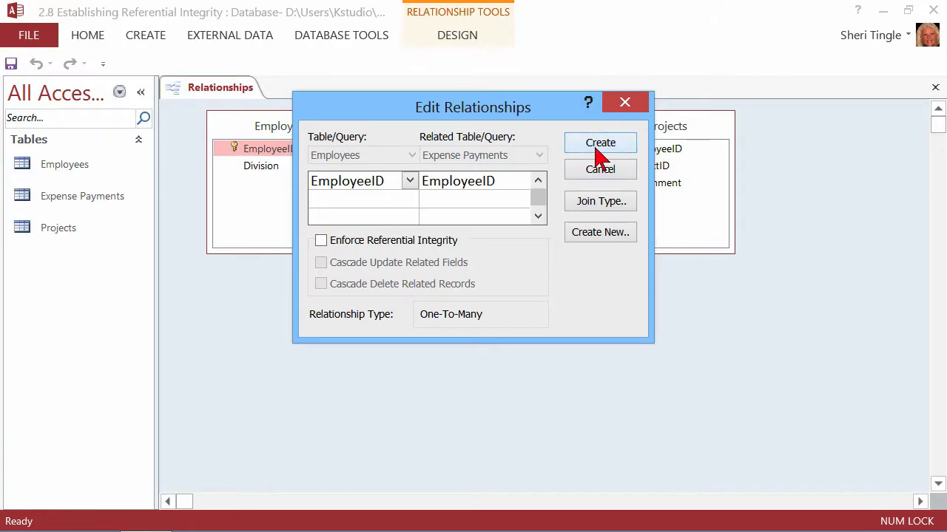
left_click(321, 243)
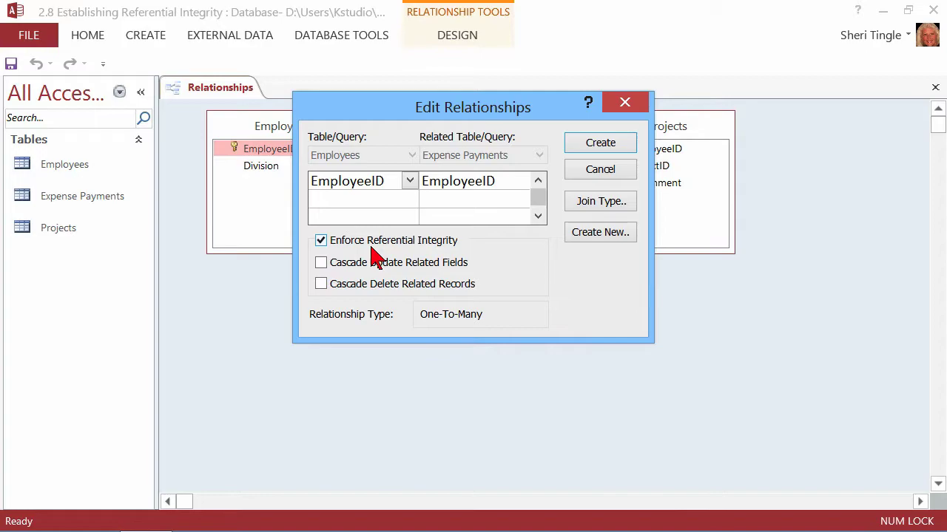
left_click(600, 144)
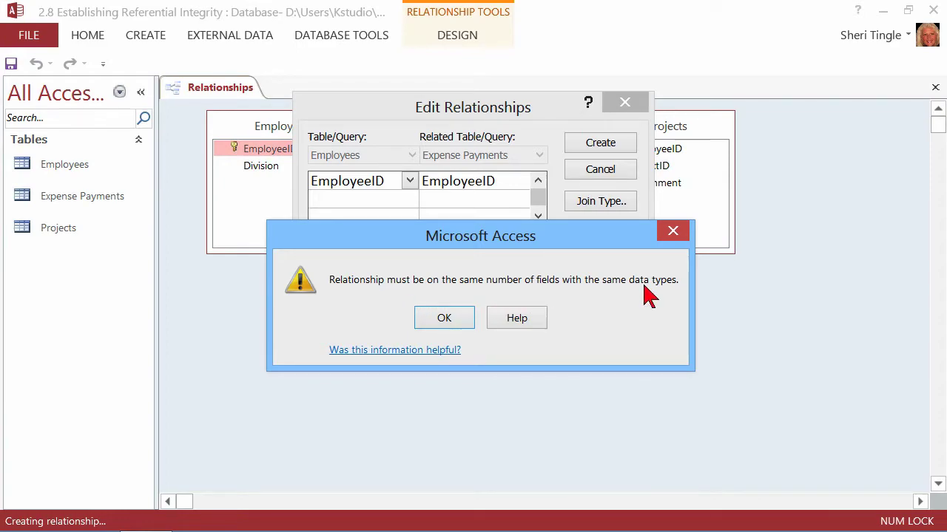
left_click(446, 322)
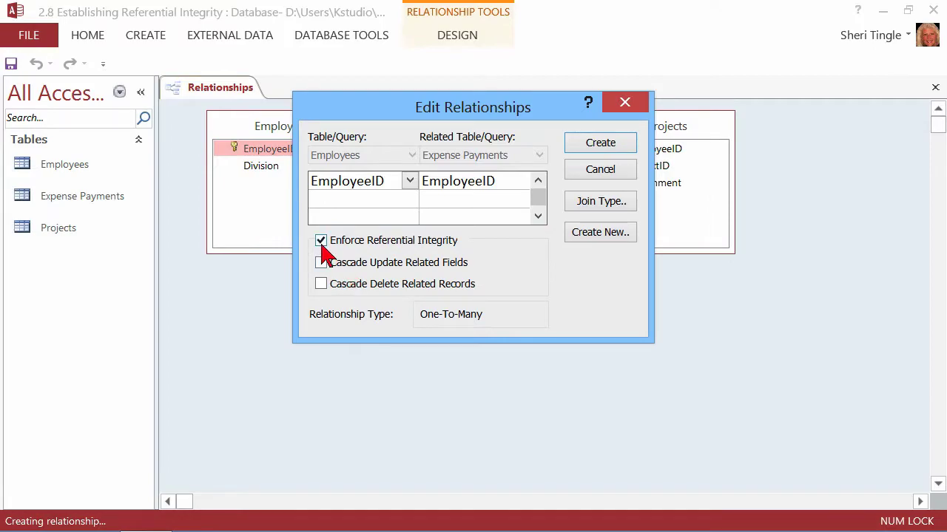
left_click(322, 242)
left_click(610, 146)
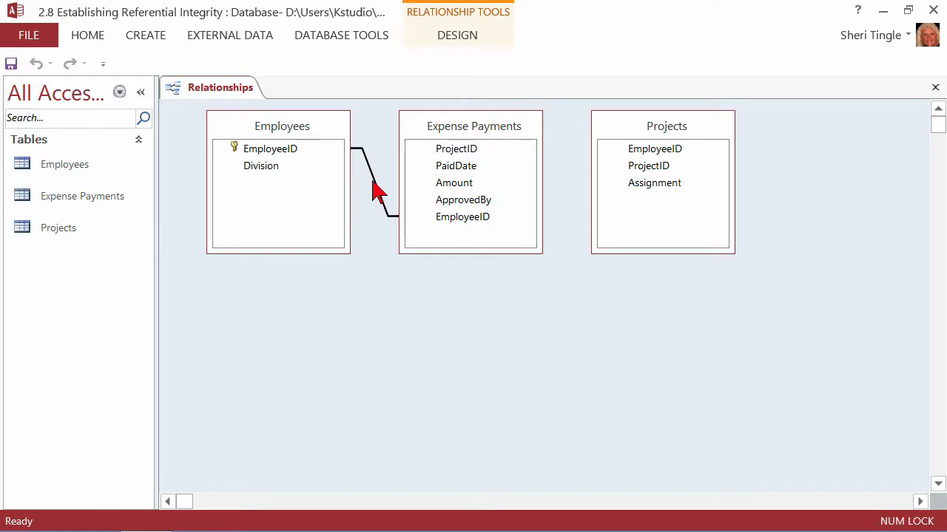
key("Delete")
Remove the existing relationship and check the Employees table's field types in Design View.
left_click(444, 333)
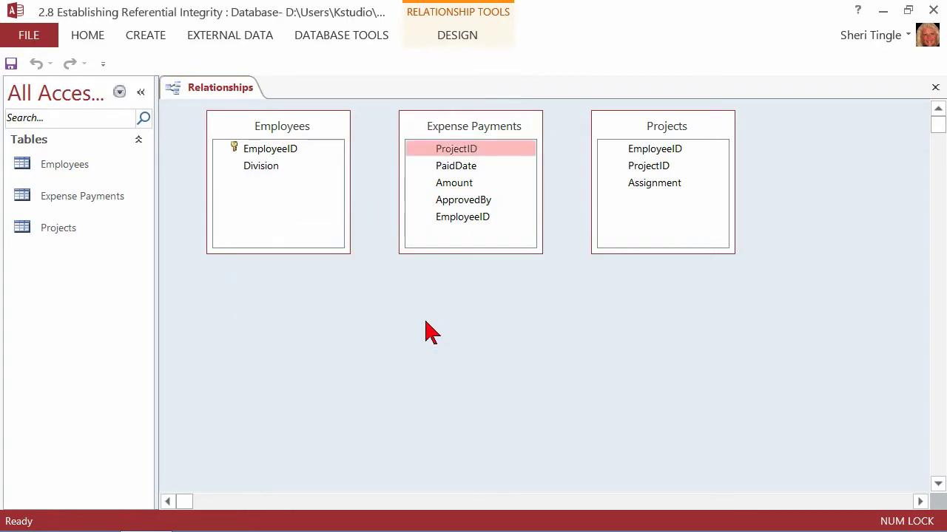
right_click(60, 167)
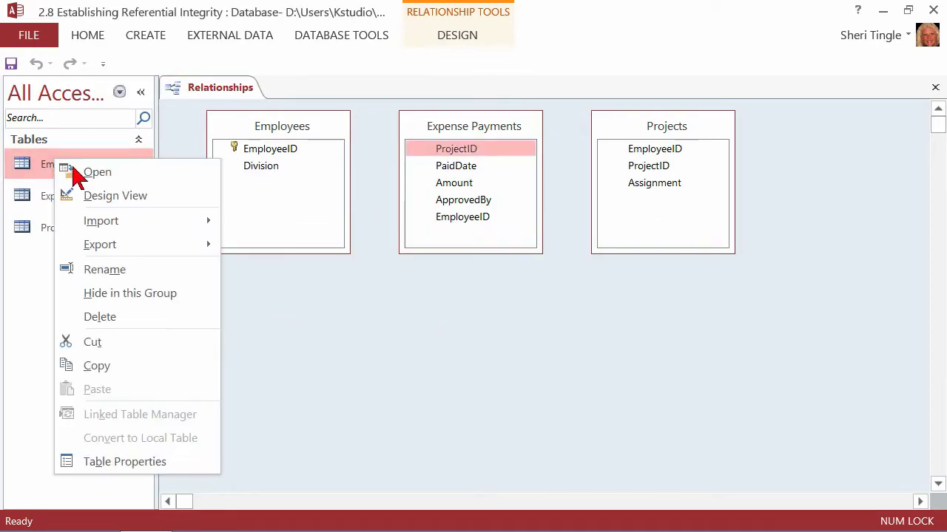
left_click(107, 195)
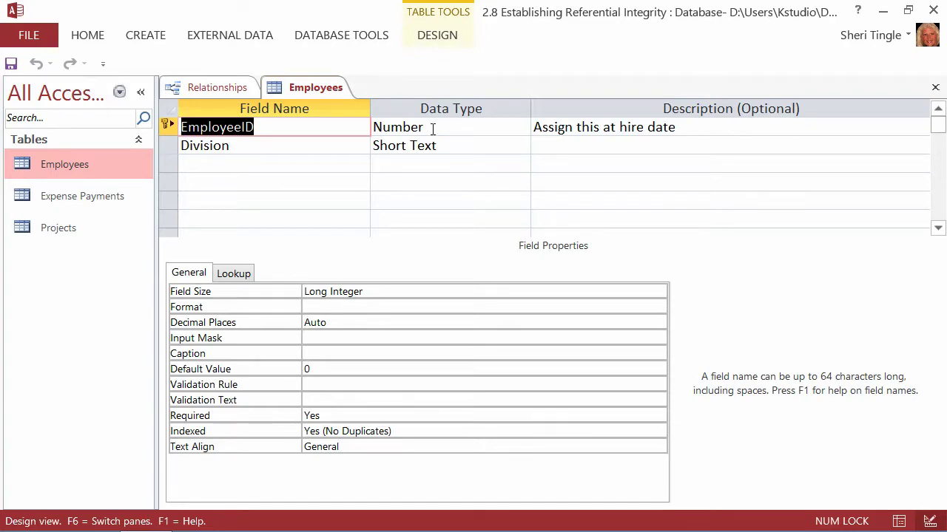
right_click(327, 89)
left_click(373, 127)
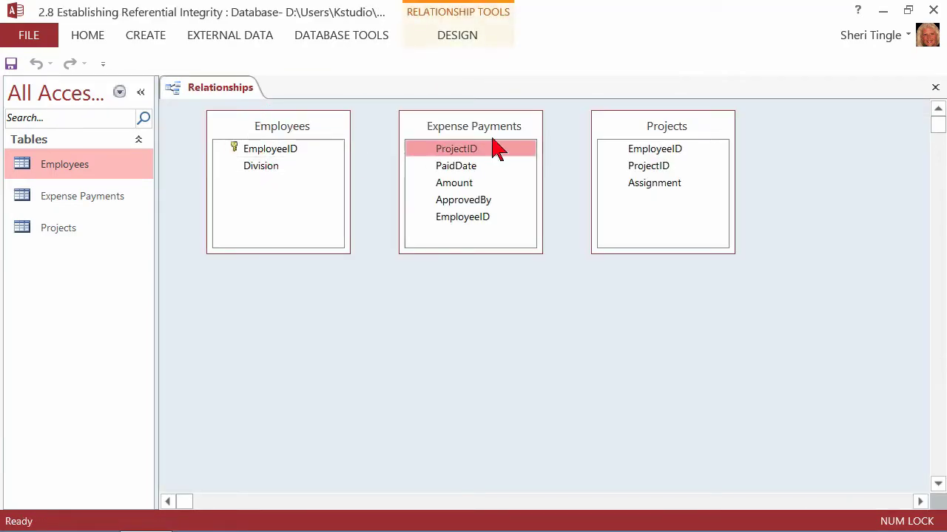
Change Expense Payments' EmployeeID data type to Number and save the table.
right_click(81, 196)
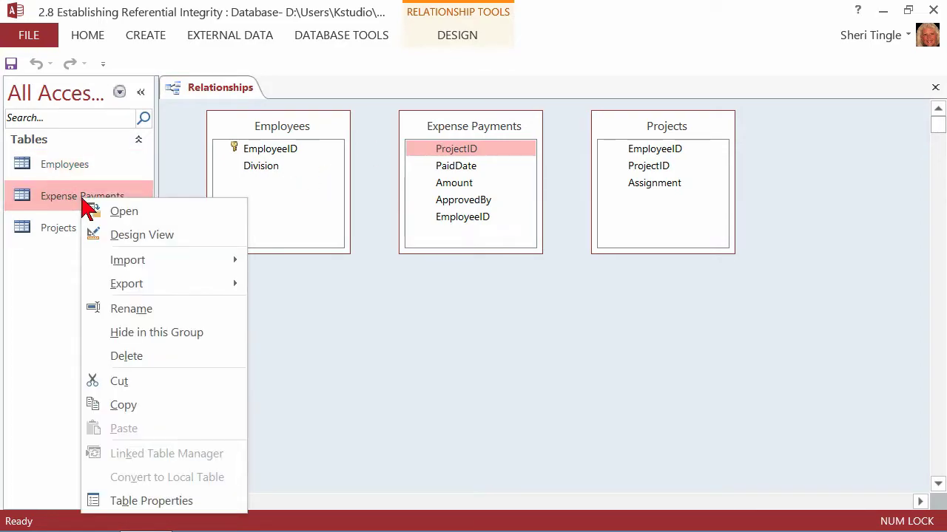
left_click(126, 237)
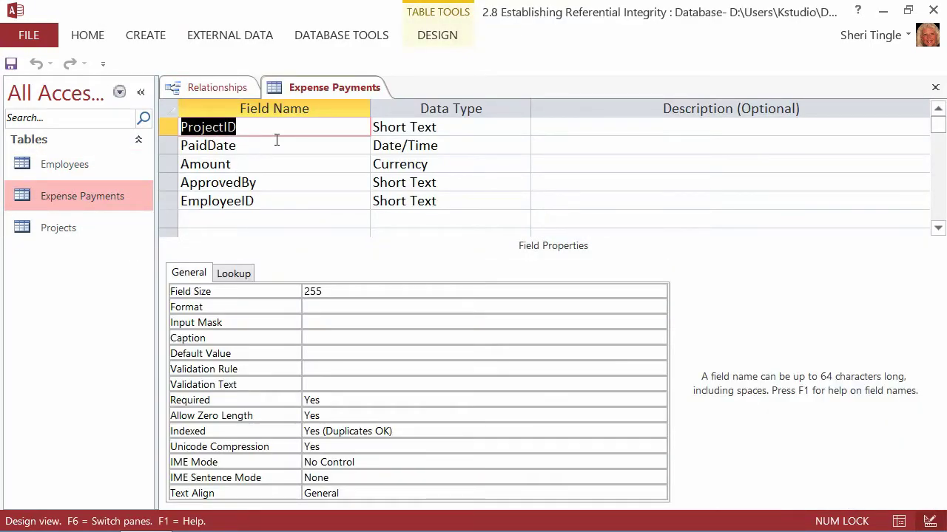
left_click(250, 201)
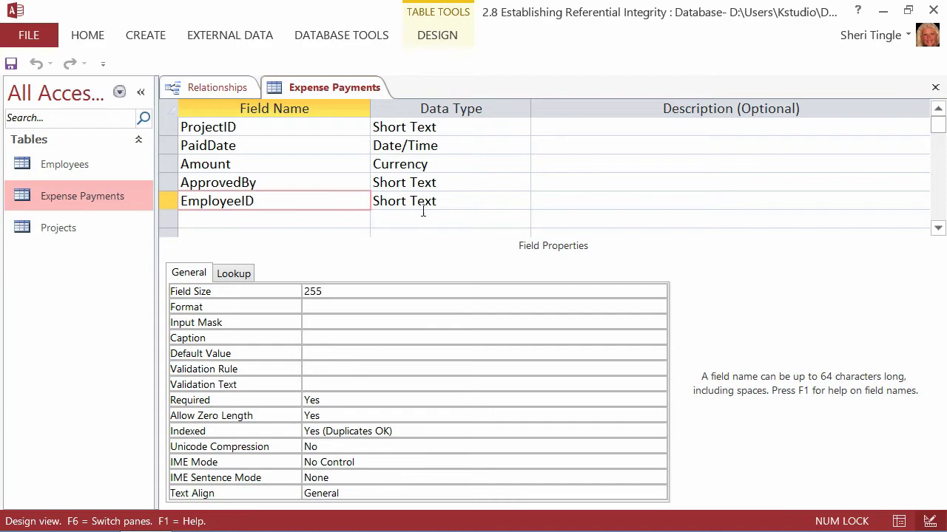
left_click(518, 204)
left_click(521, 202)
left_click(477, 256)
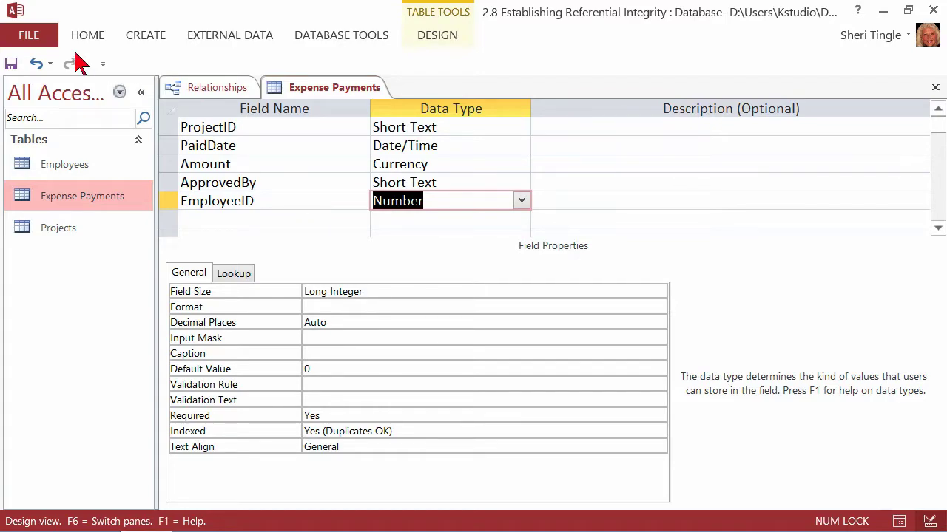
left_click(11, 65)
right_click(327, 90)
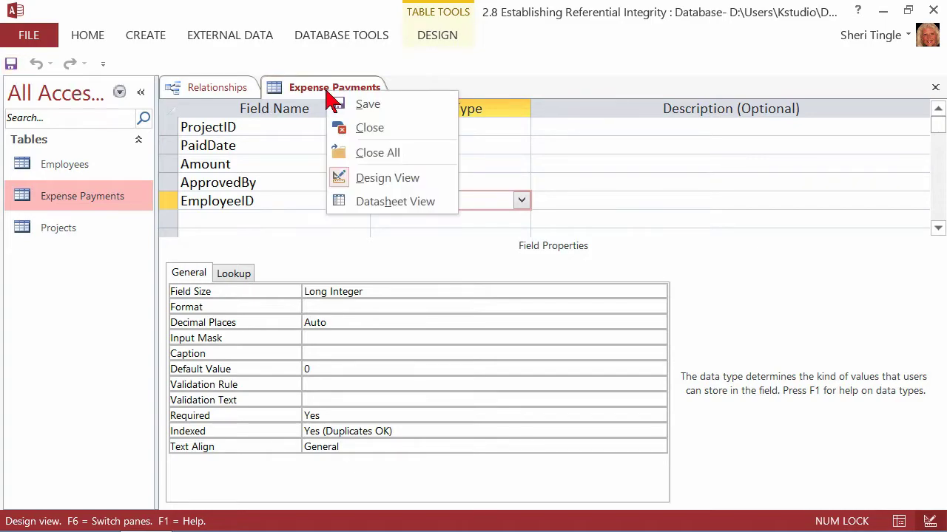
left_click(345, 127)
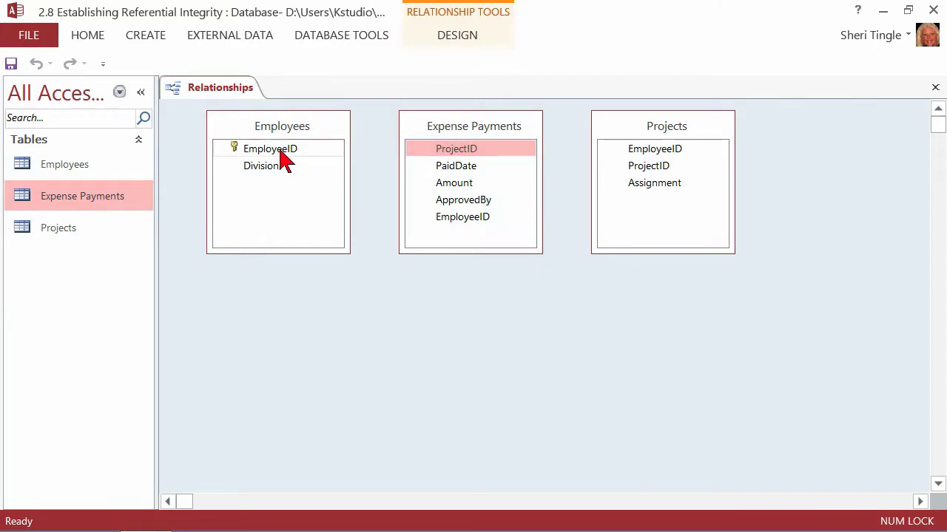
Link EmployeeID from Employees to Expense Payments with Enforce Referential Integrity checked.
left_click_drag(282, 153, 459, 220)
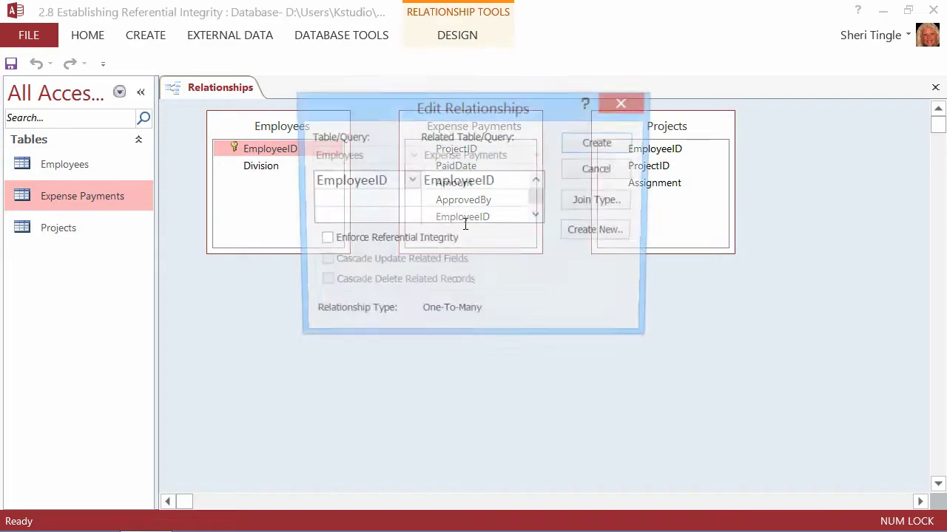
left_click(321, 242)
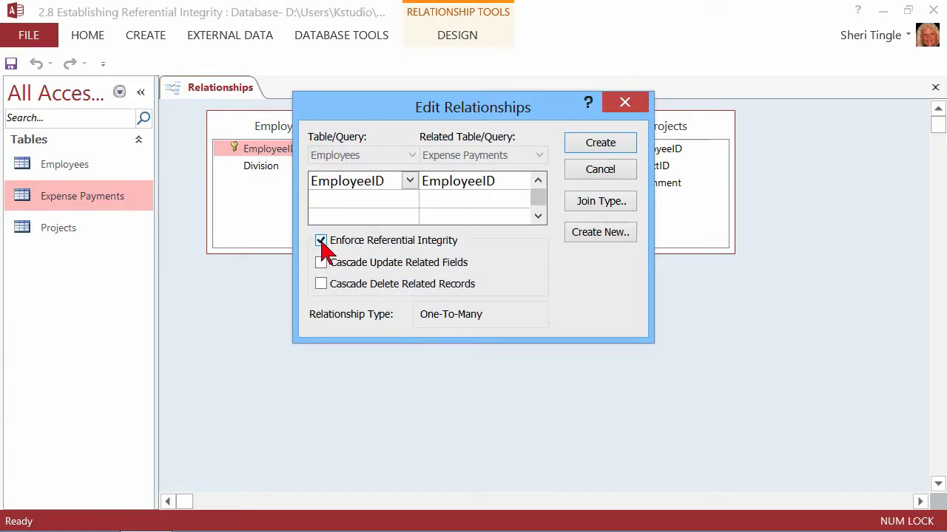
left_click(606, 150)
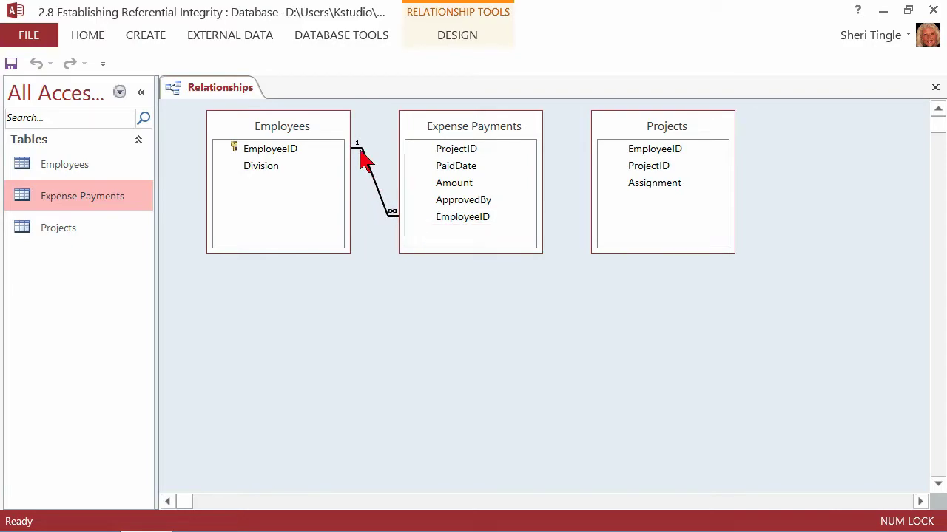
Rearrange the layout: Expense Payments to the right, Projects moved down and left.
left_click_drag(460, 134, 816, 130)
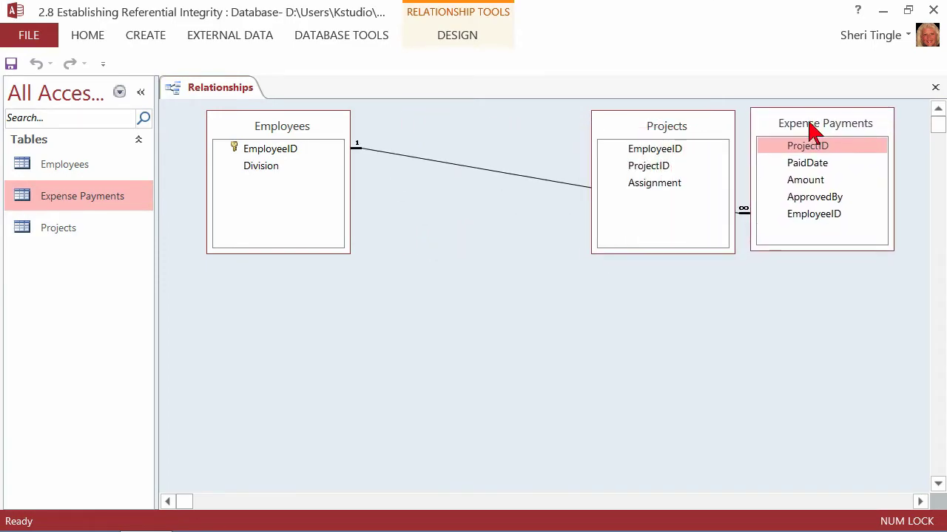
left_click_drag(676, 131, 478, 219)
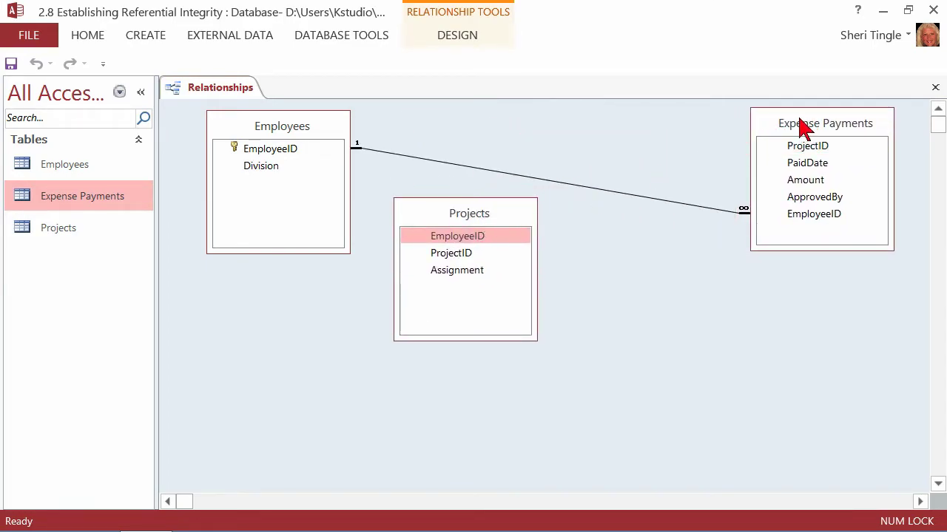
left_click_drag(796, 125, 713, 122)
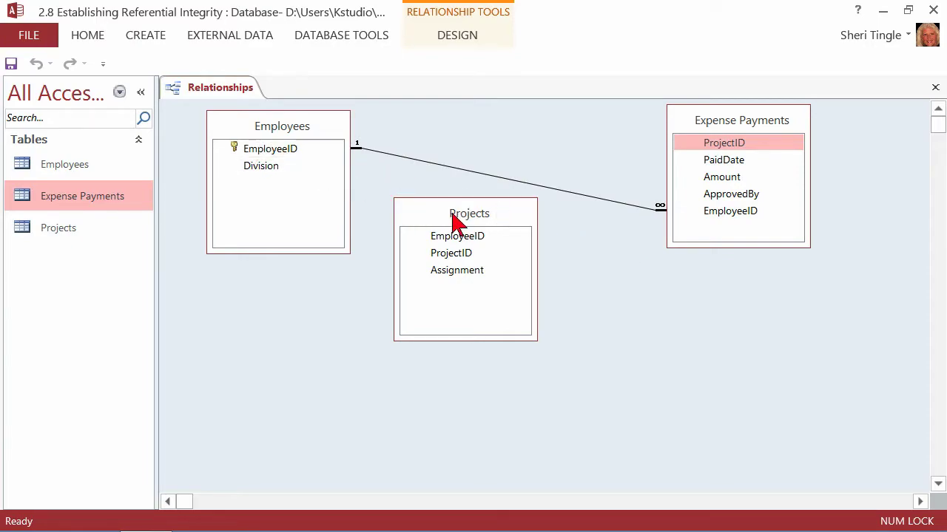
Link Employees' EmployeeID to Projects with referential integrity, cascade update and cascade delete.
left_click(269, 150)
left_click_drag(268, 152, 482, 242)
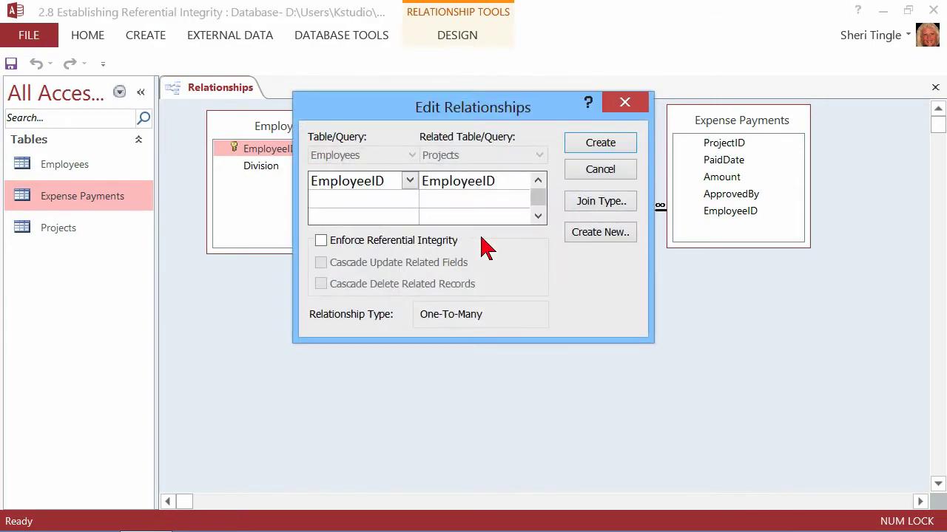
left_click(320, 240)
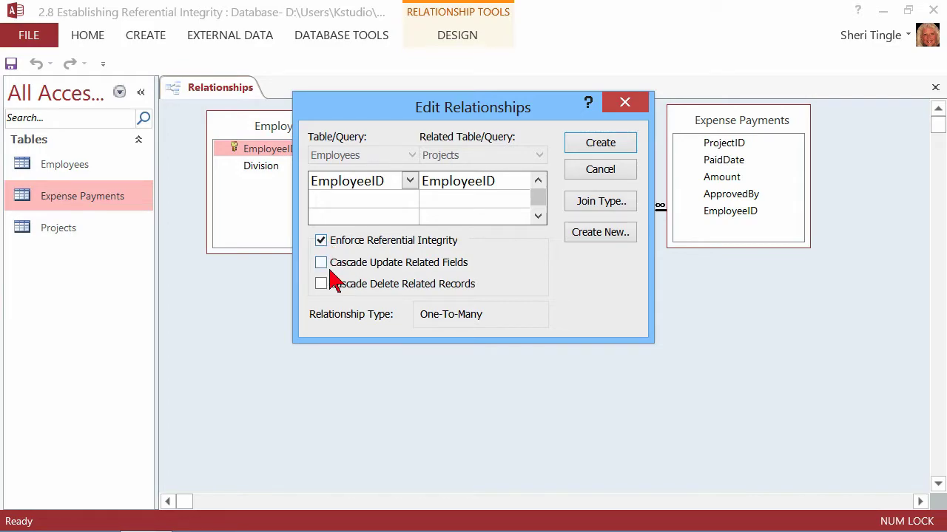
left_click(323, 264)
left_click(322, 285)
Create the Employees–Projects relationship and nudge the Projects table slightly right.
left_click(616, 148)
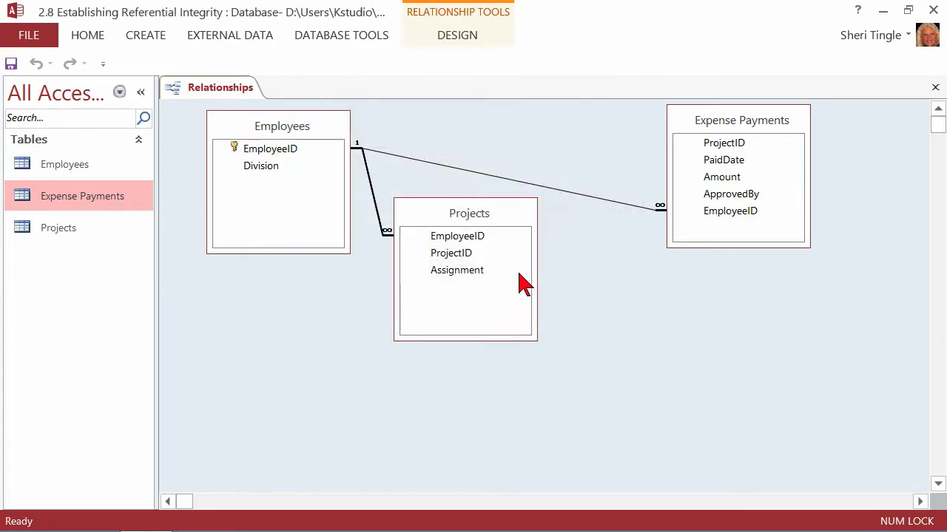
left_click_drag(462, 213, 487, 219)
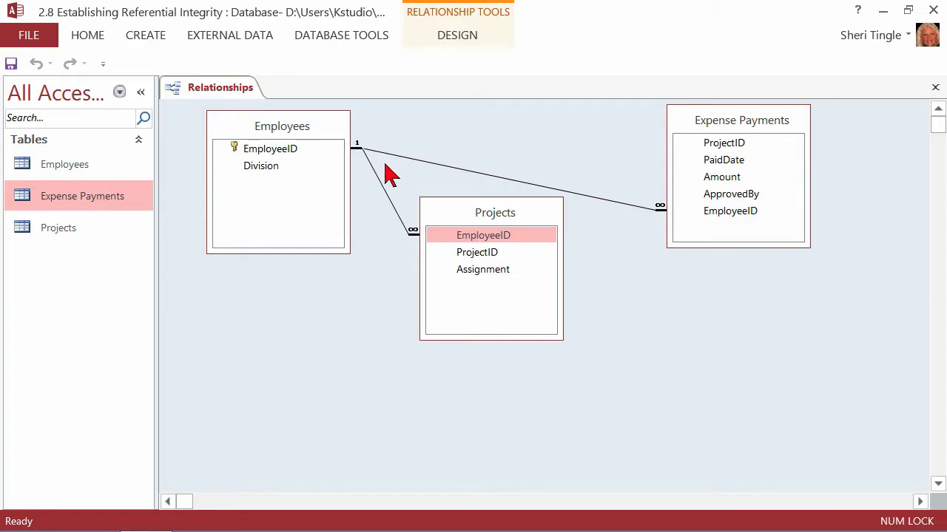
left_click(449, 237)
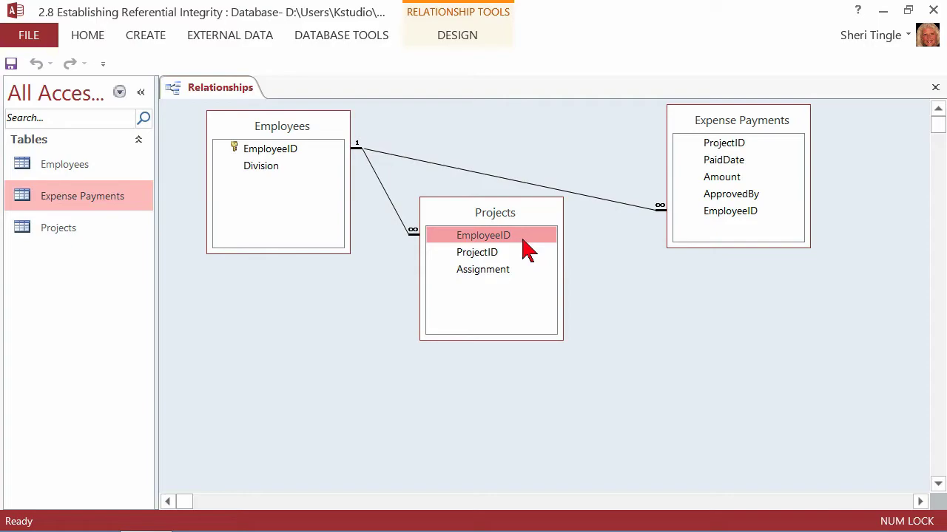
left_click(335, 179)
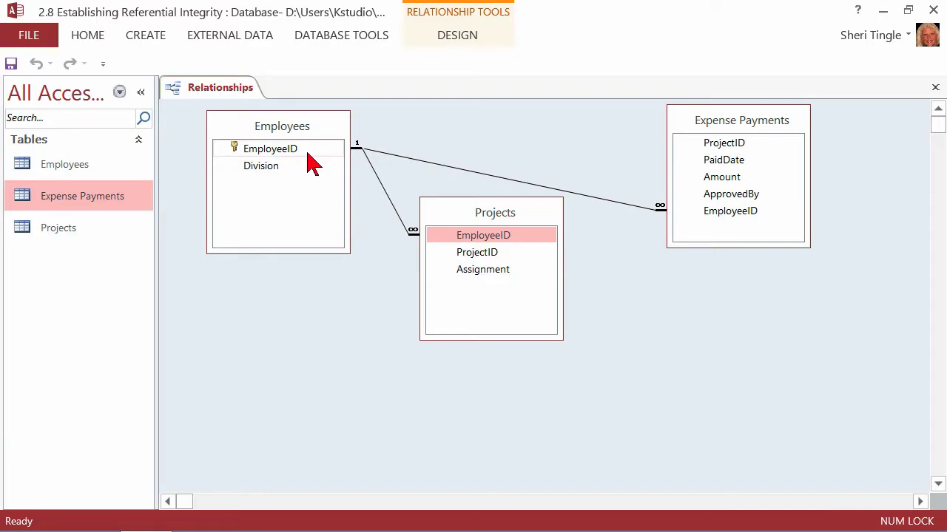
Open the Projects datasheet, then the Employees datasheet with Santa Fe, New York and Orlando.
right_click(73, 230)
left_click(80, 226)
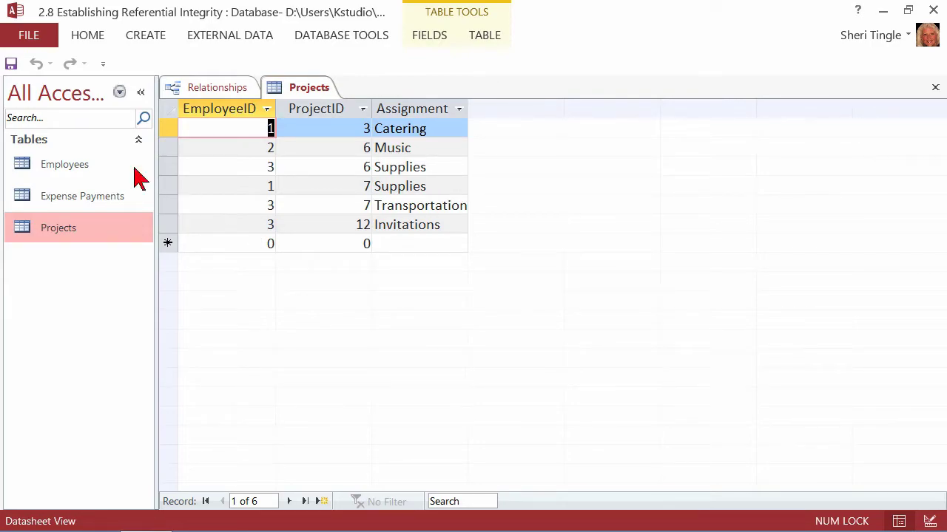
left_click(63, 170)
double_click(59, 169)
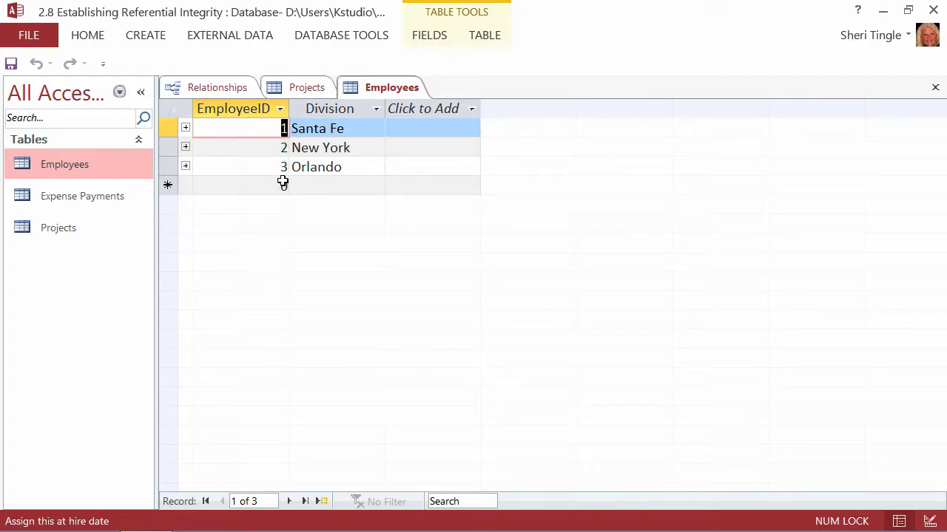
Enter a new Projects record 4 / 22 / Catering for nonexistent employee 4.
left_click(318, 92)
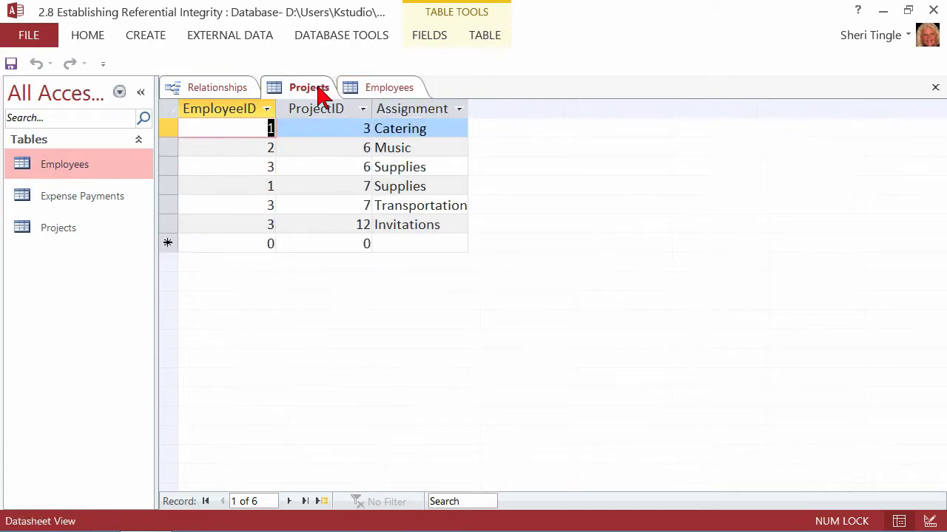
left_click(268, 244)
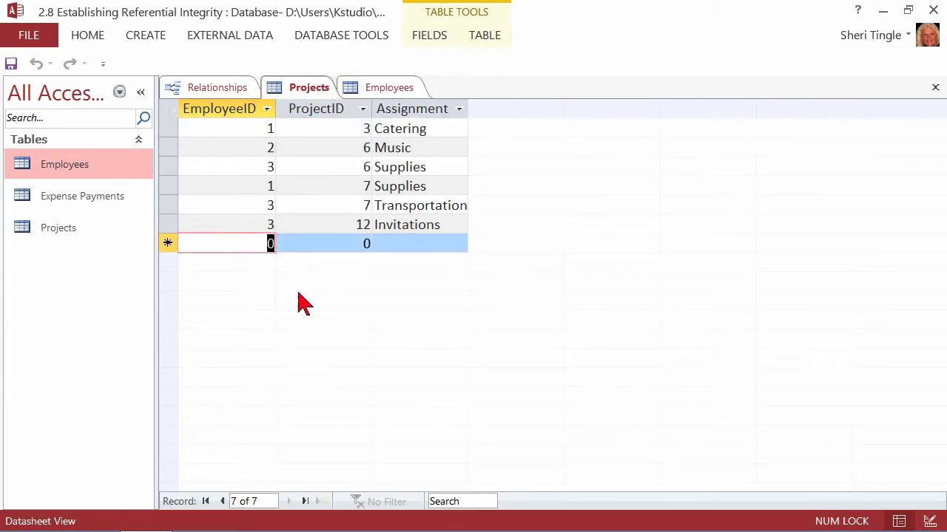
type("4")
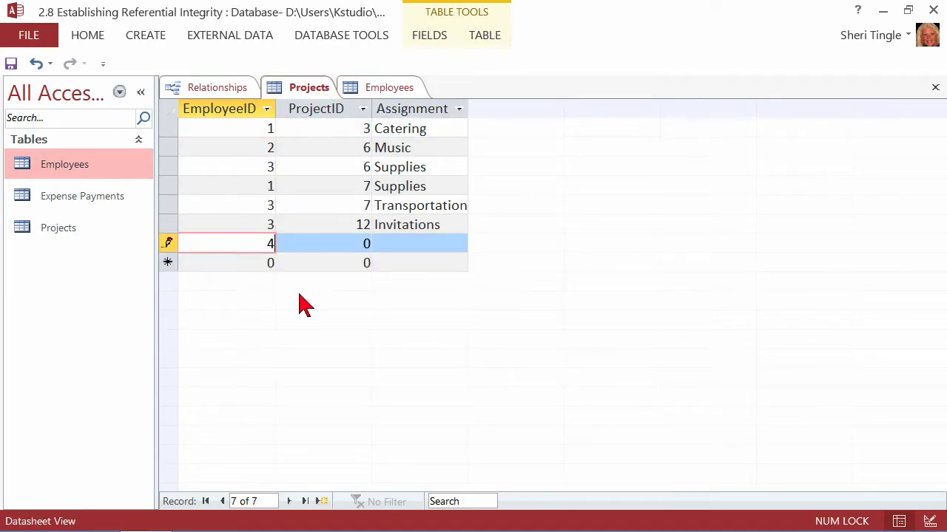
key("Tab")
type("22")
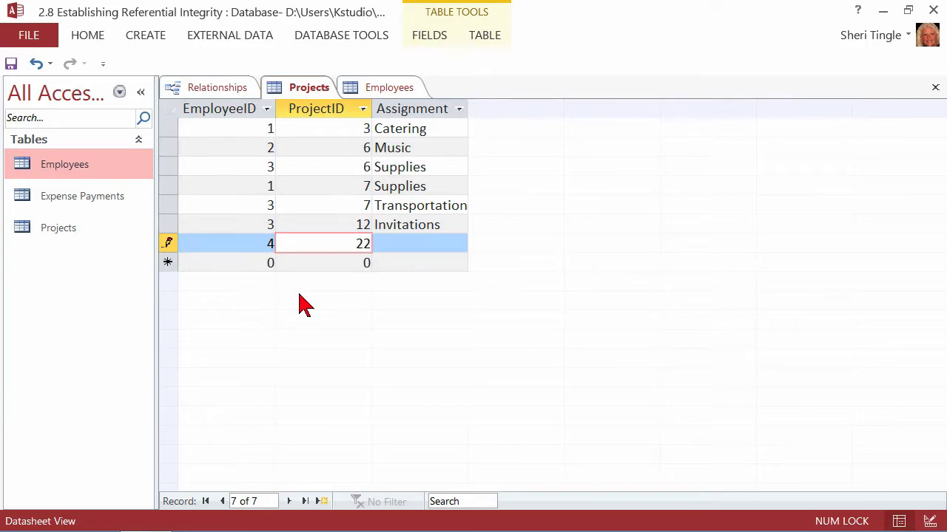
key("Tab")
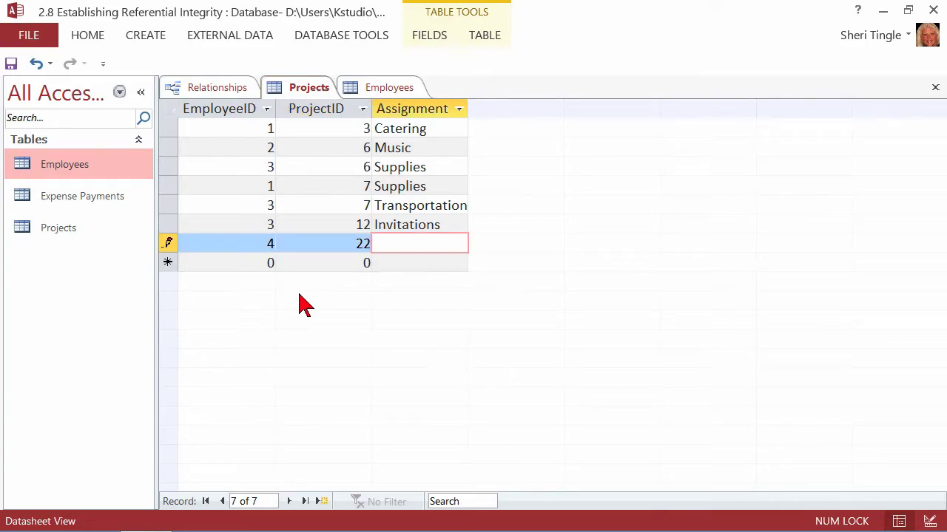
type("Catering")
key("Tab")
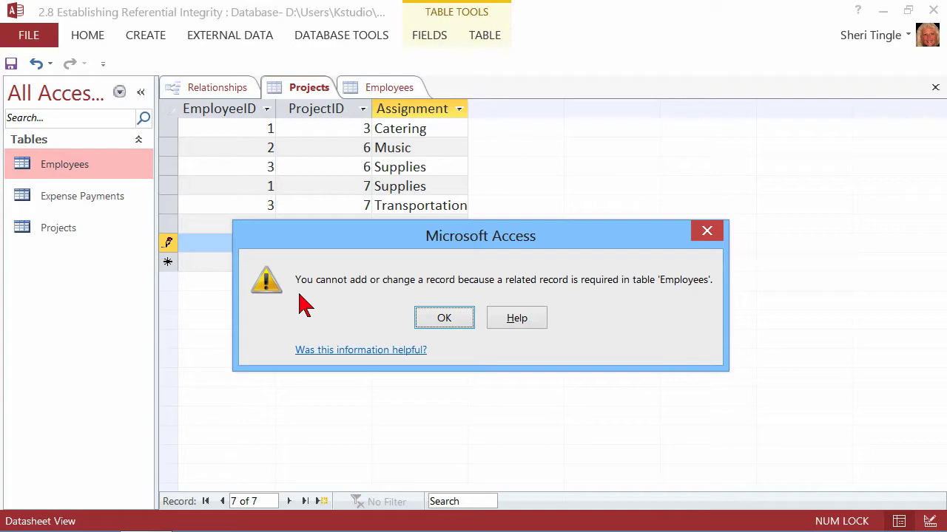
Acknowledge the related-record warning and discard the 4 / 22 / Catering record.
left_click_drag(567, 231, 689, 131)
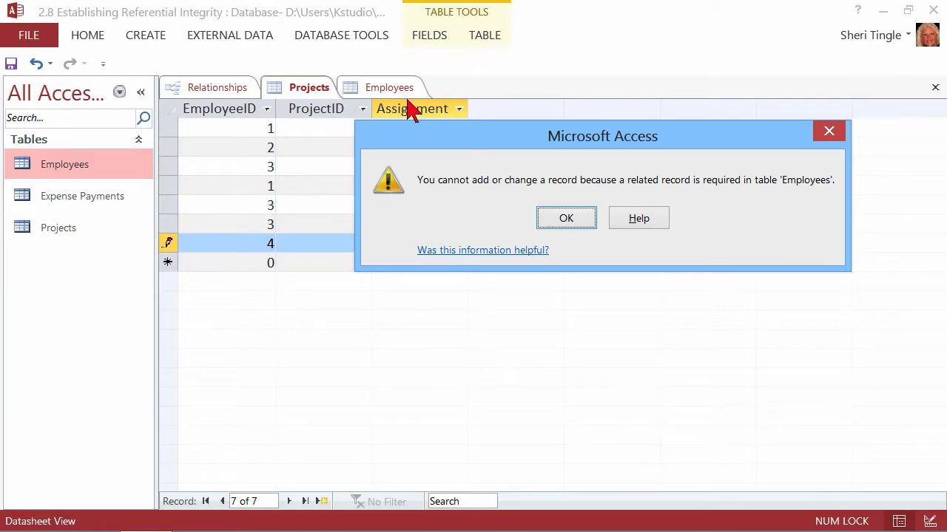
left_click(545, 218)
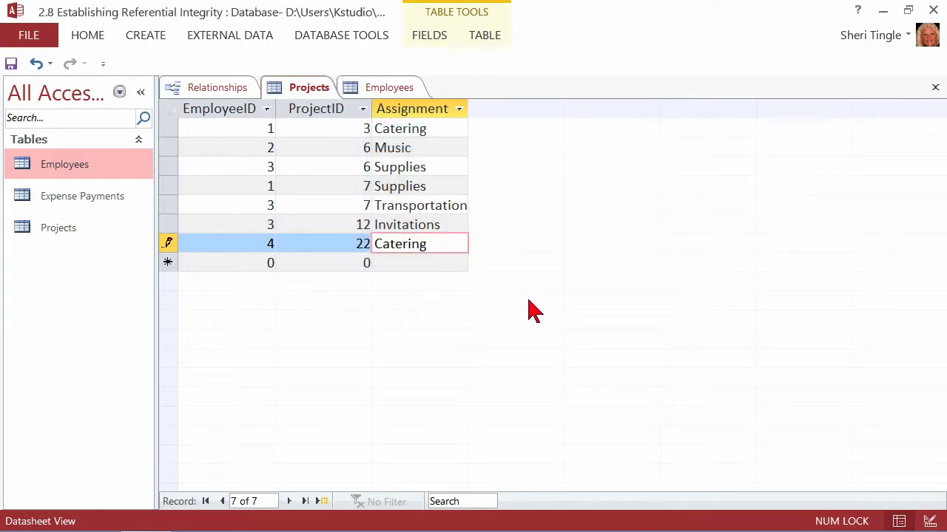
key("Escape")
key("Escape")
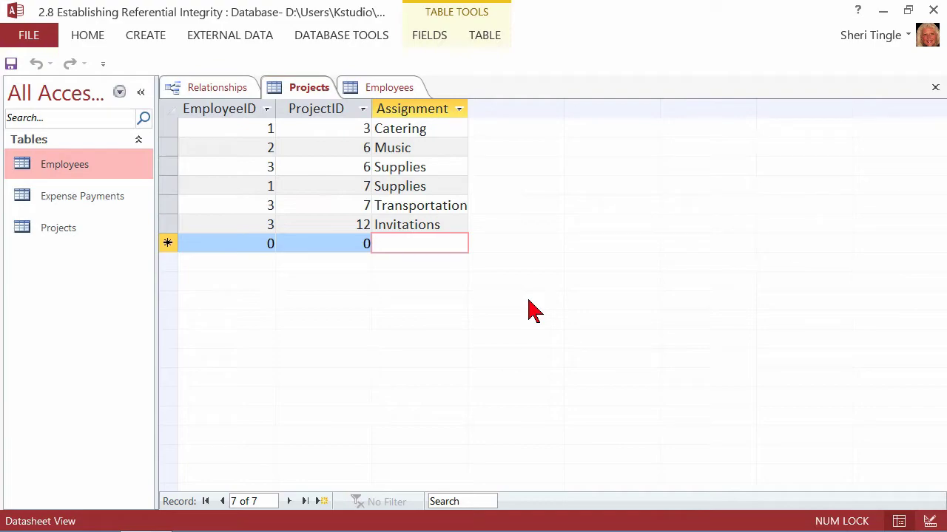
Switch between the Employees and Projects datasheets, ending with Employees' EmployeeID column selected.
left_click(401, 89)
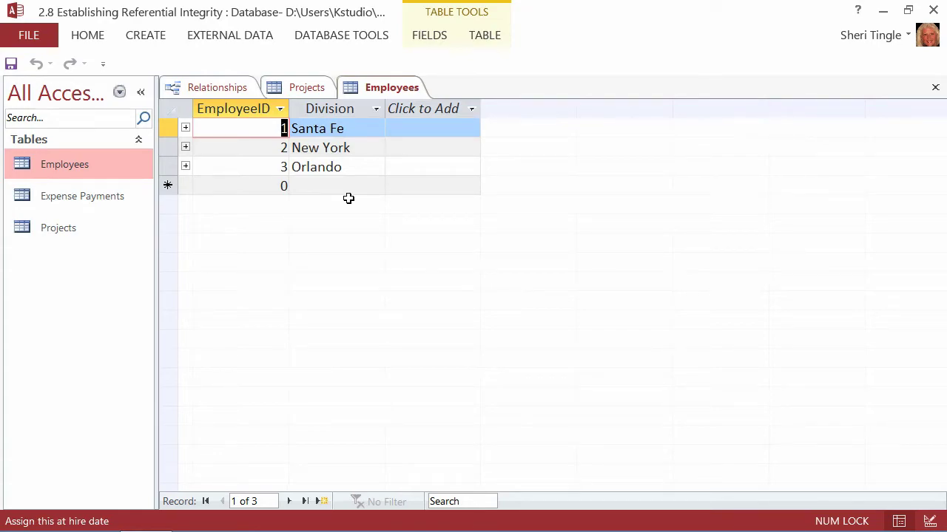
left_click(315, 93)
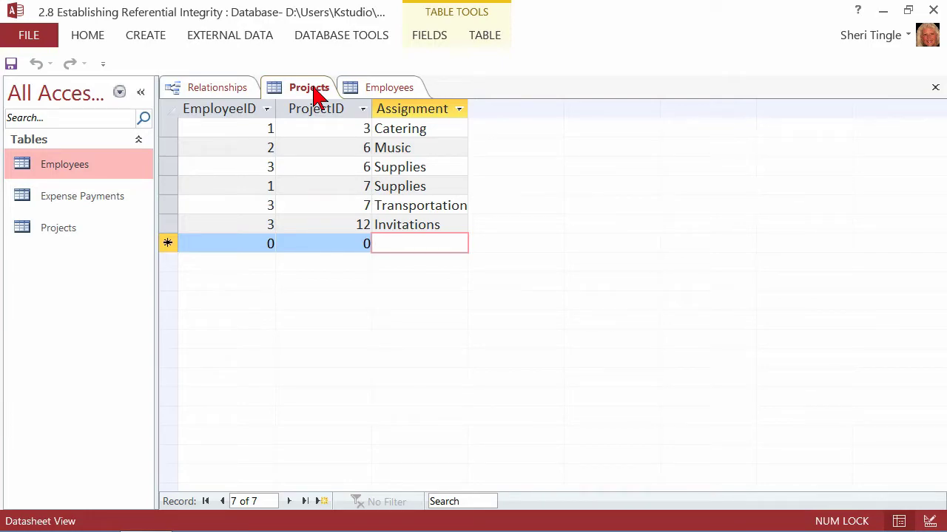
left_click(386, 90)
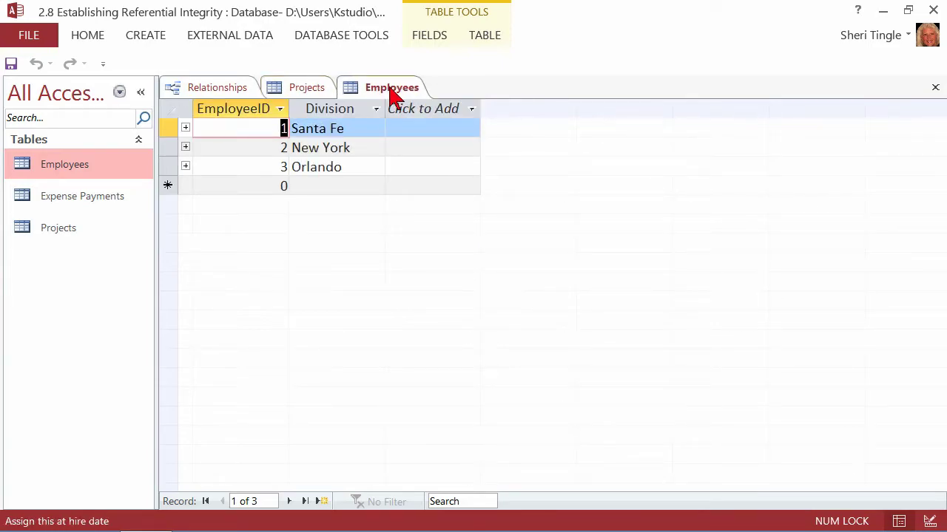
left_click(245, 109)
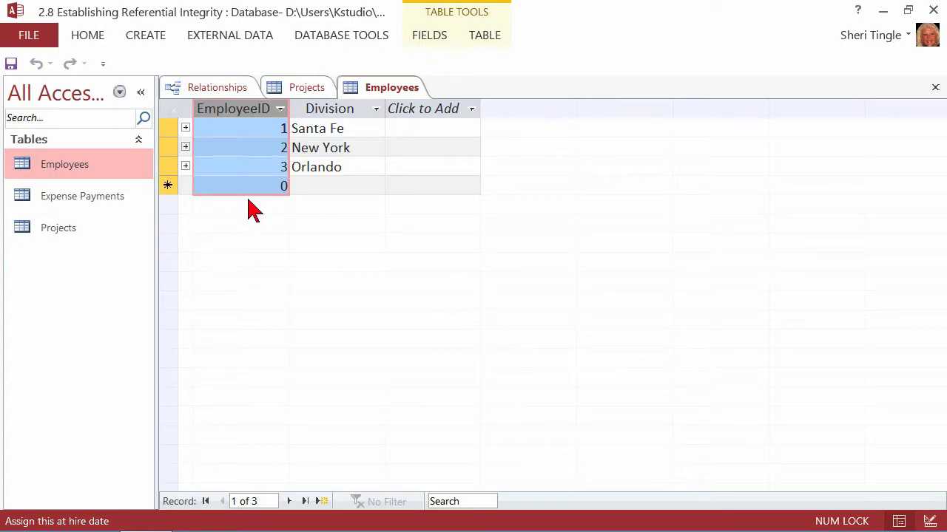
Change Santa Fe's EmployeeID to 100 and verify Catering and Supplies in Projects now show 100.
left_click(288, 132)
double_click(291, 133)
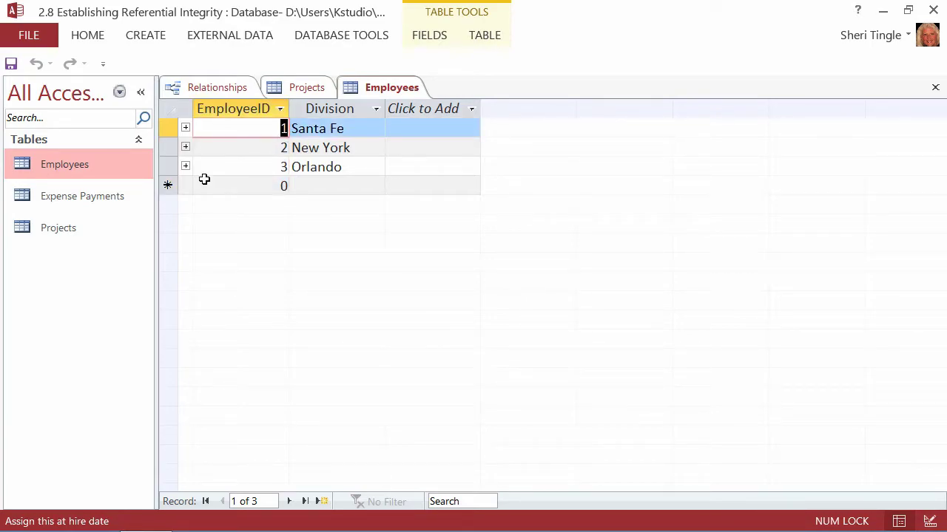
type("100")
left_click(229, 152)
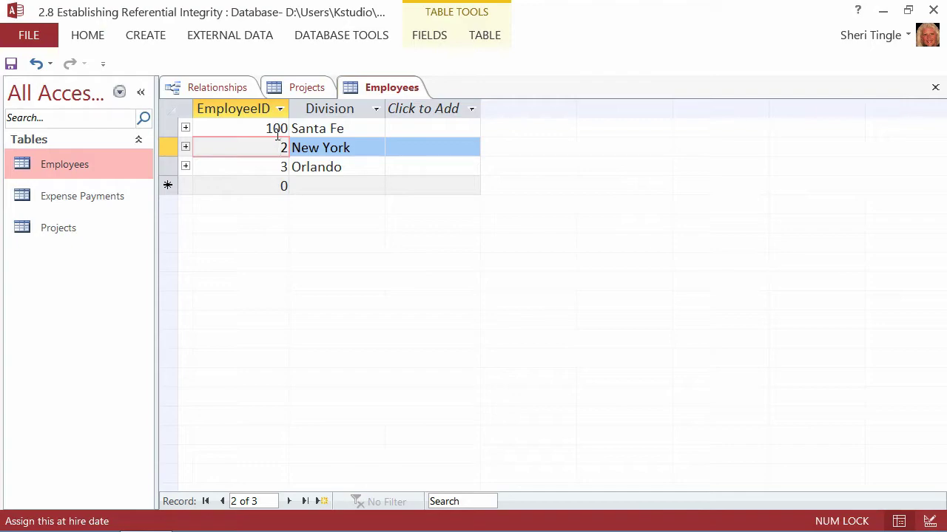
left_click(312, 93)
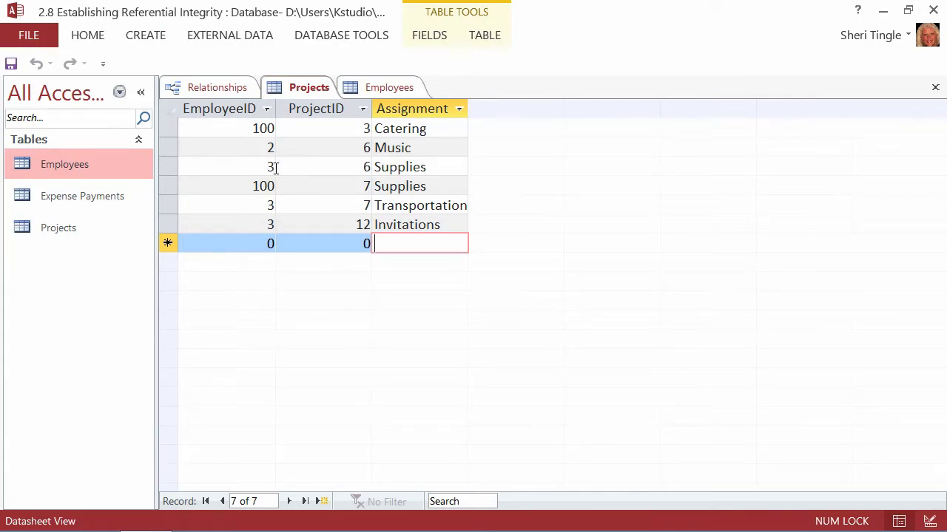
Delete the Orlando record from the Employees table using its record selector's Delete Record command.
left_click(385, 89)
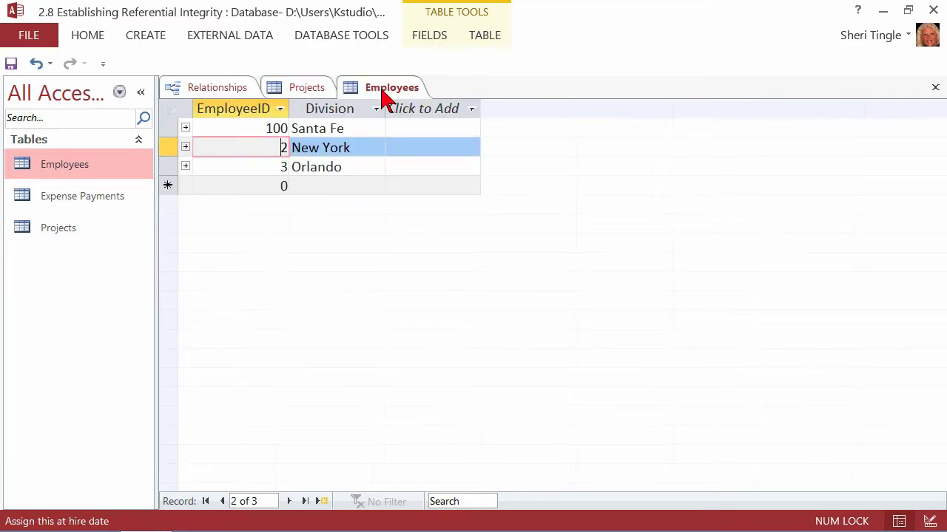
left_click(186, 174)
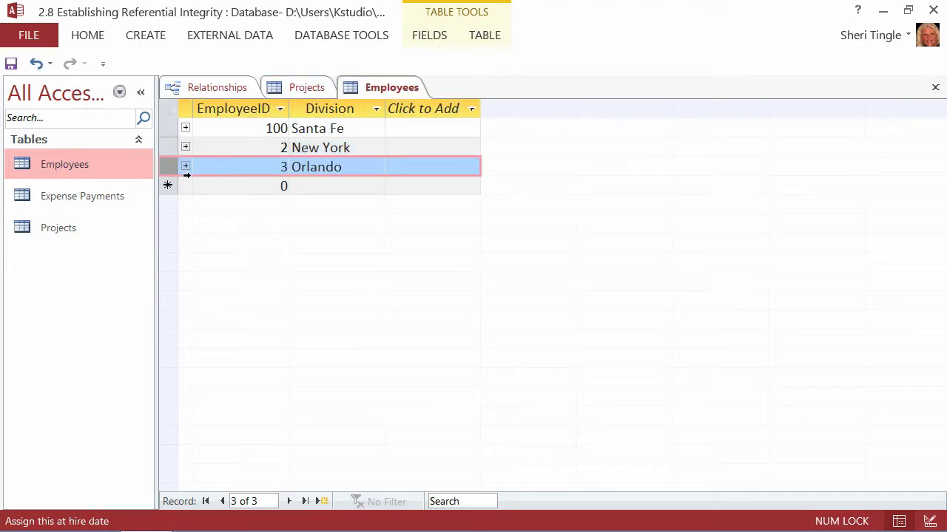
right_click(186, 175)
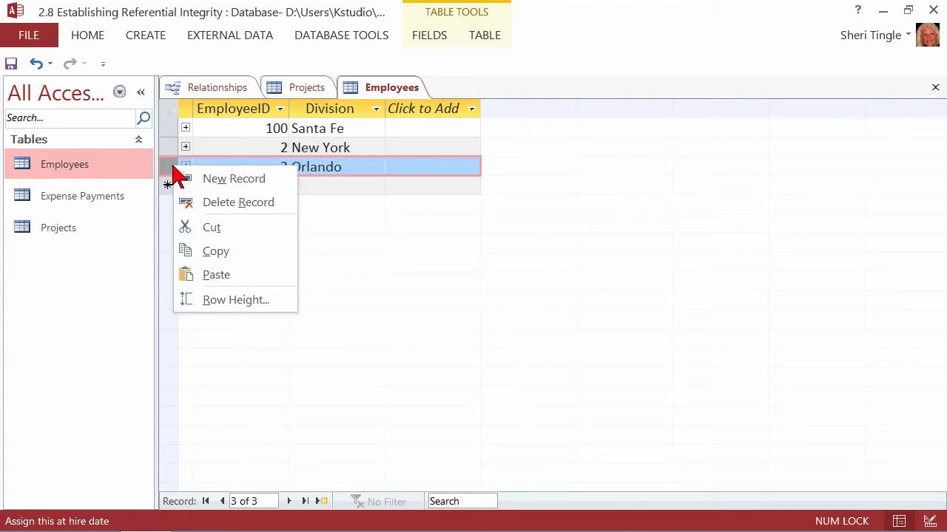
left_click(211, 201)
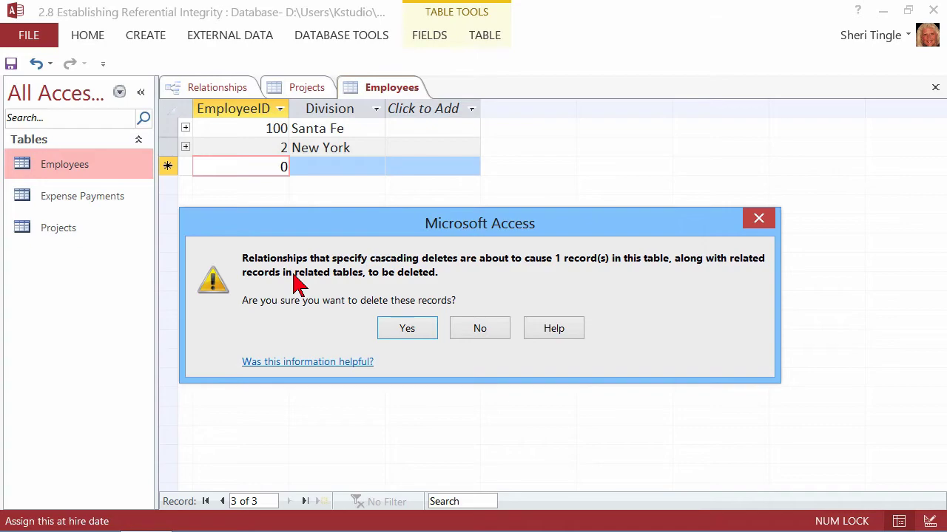
Confirm Orlando's cascade delete and reload Projects, leaving only Catering, Music and Supplies.
left_click(408, 329)
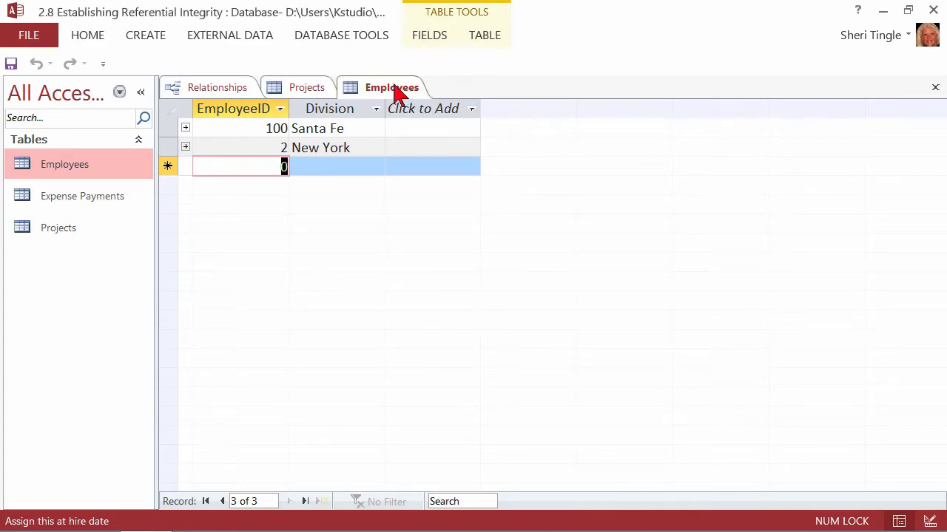
left_click(309, 89)
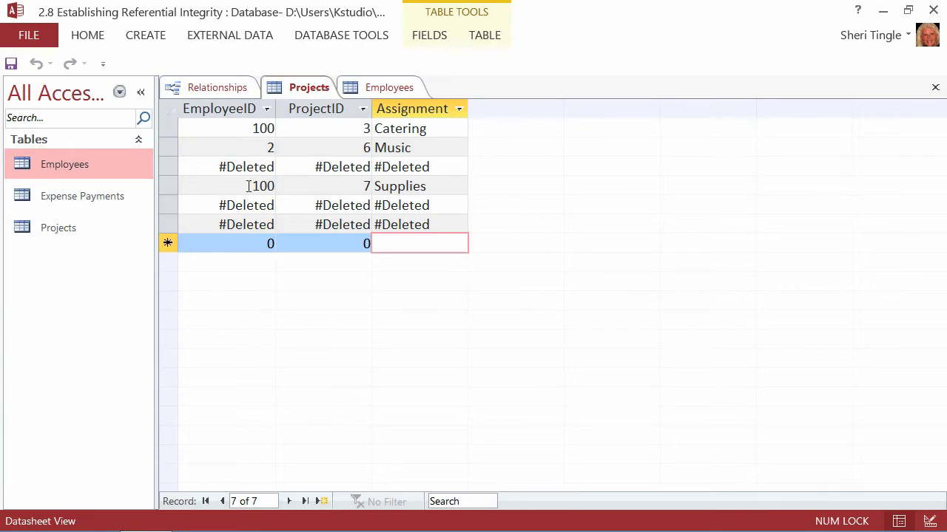
right_click(298, 96)
left_click(345, 128)
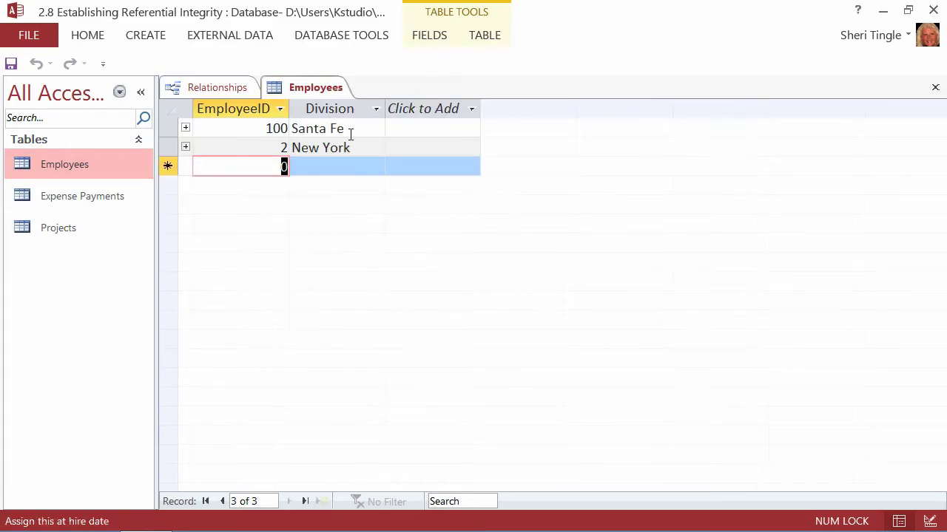
double_click(71, 230)
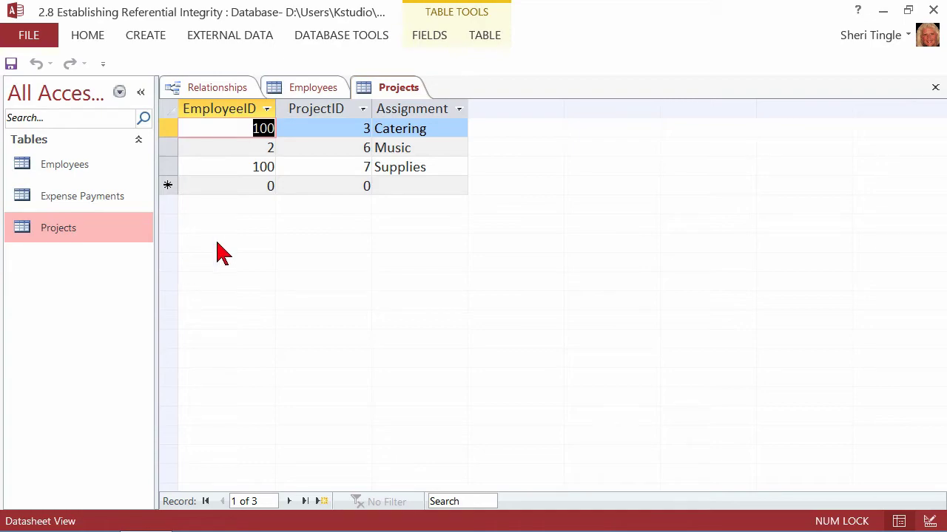
Close both the Projects and Employees datasheets to return to the Relationships window.
right_click(397, 89)
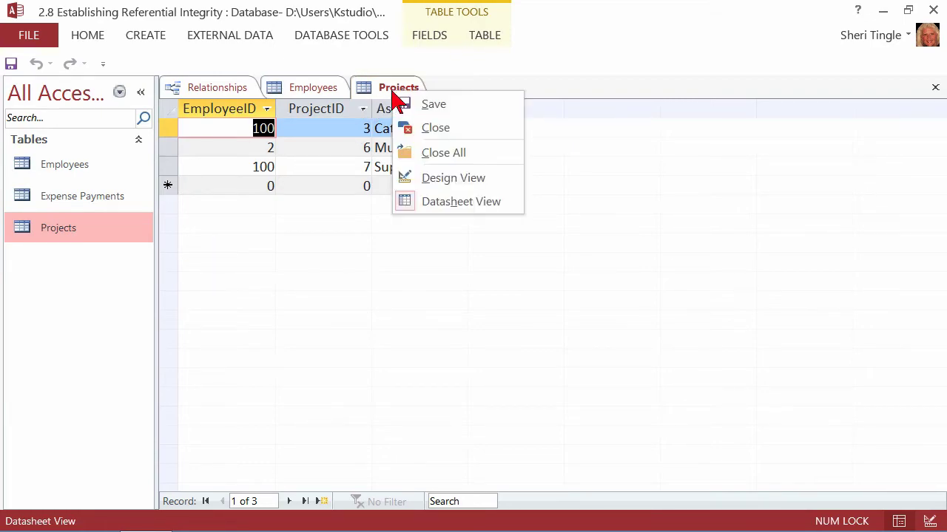
left_click(431, 127)
right_click(323, 94)
left_click(363, 130)
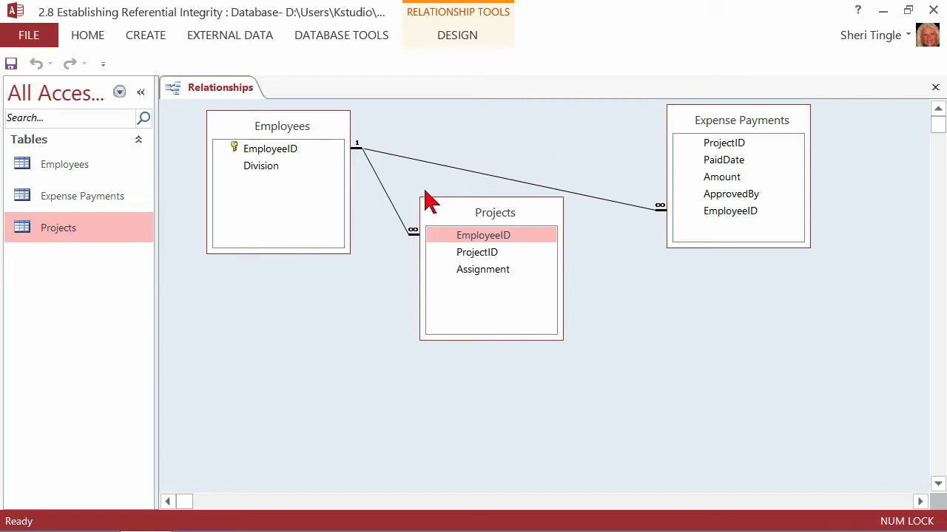
right_click(389, 206)
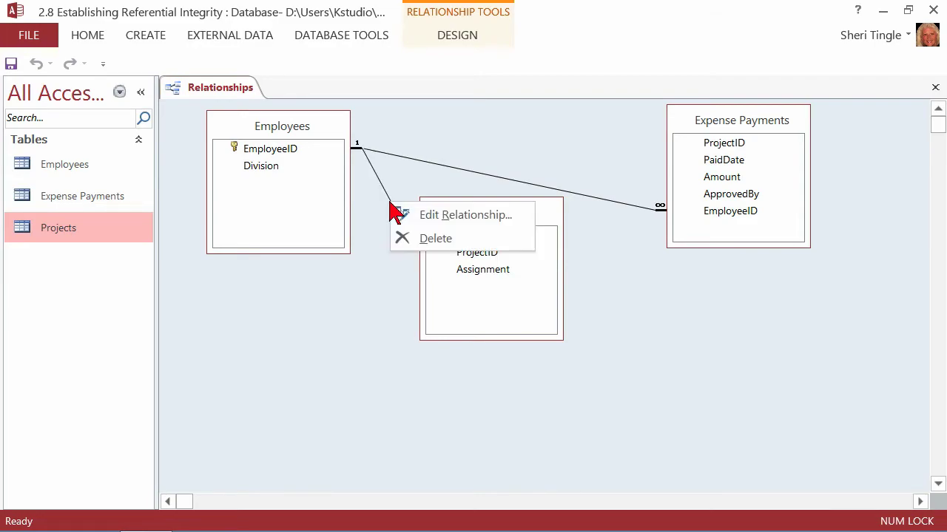
left_click(447, 216)
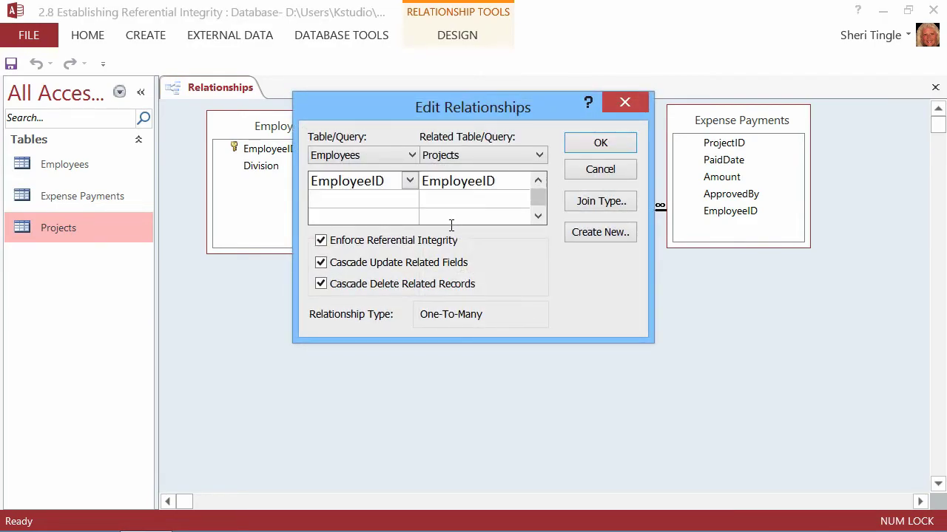
left_click(321, 286)
left_click(583, 144)
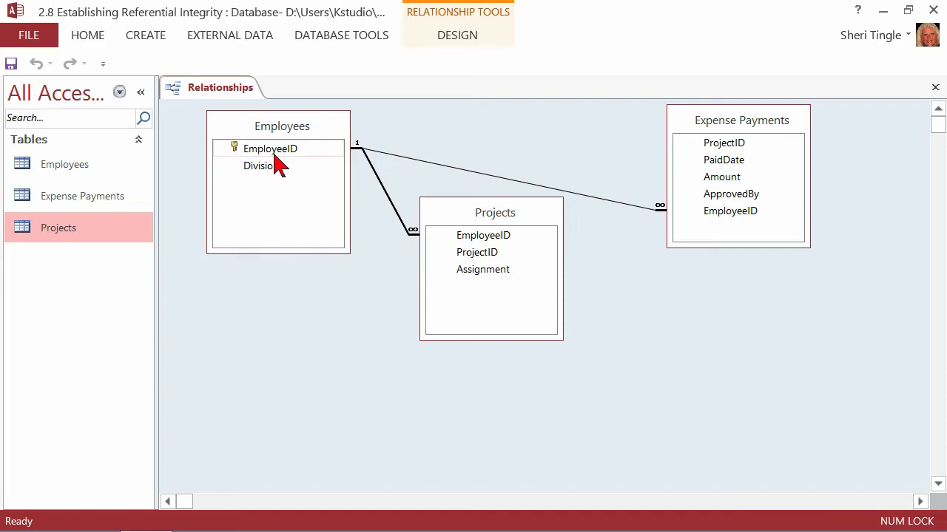
right_click(394, 209)
key("Escape")
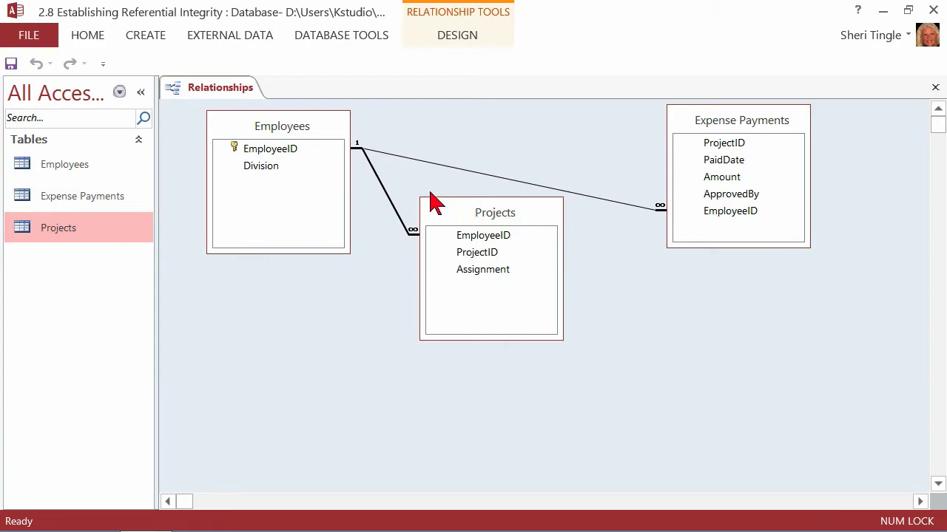
right_click(388, 200)
left_click(428, 212)
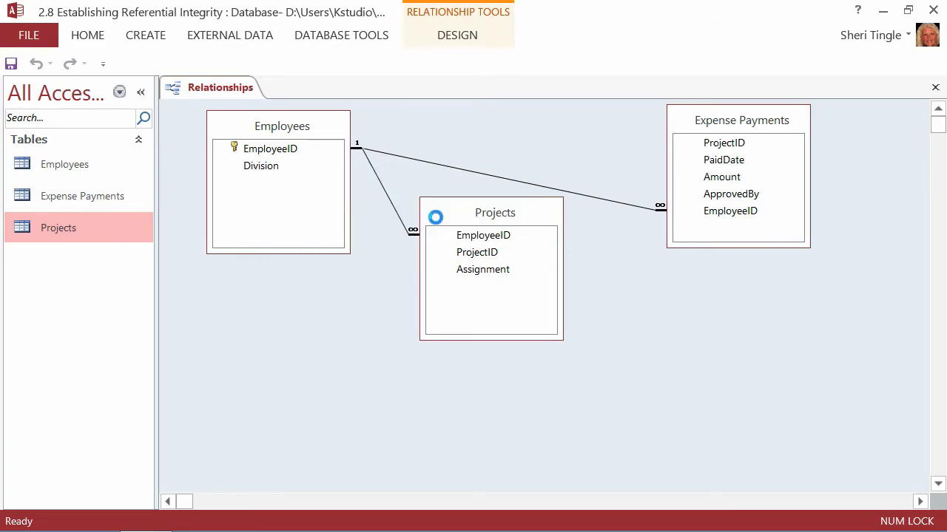
left_click(321, 287)
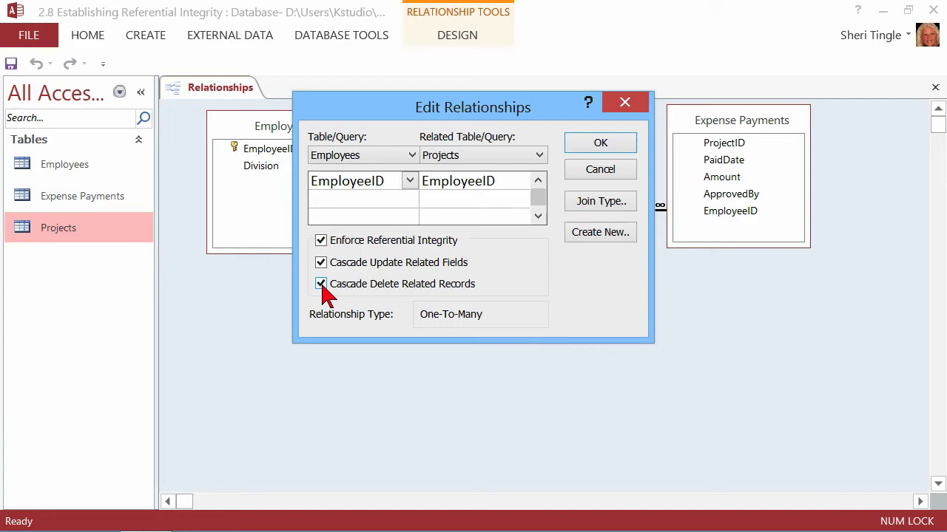
left_click(597, 144)
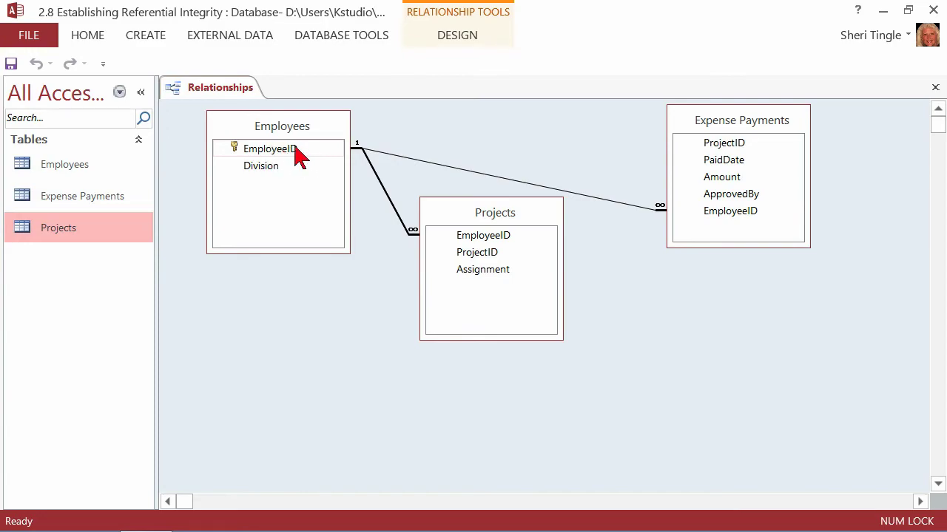
Cancel out of Employees–Projects cascade changes, then move the Expense Payments table up and left.
right_click(387, 205)
left_click(445, 215)
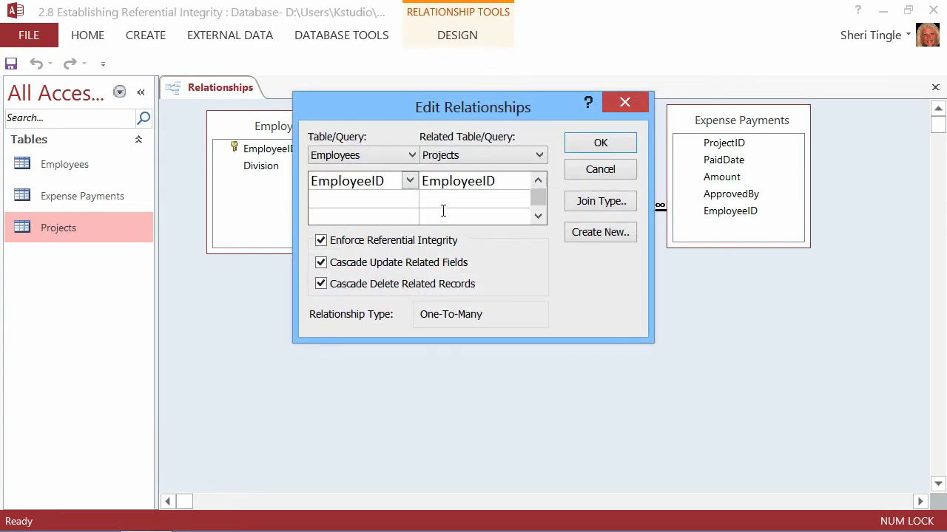
left_click(321, 263)
left_click(321, 284)
left_click(605, 175)
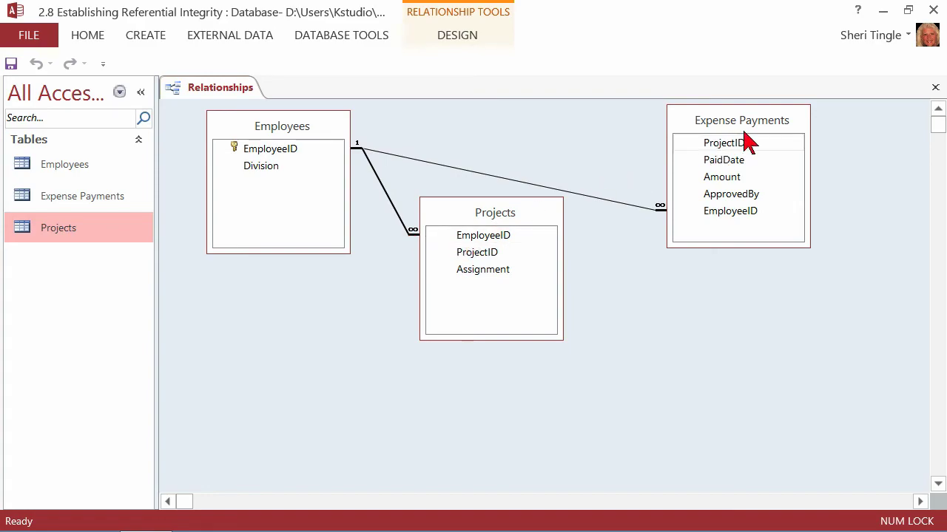
left_click_drag(739, 123, 662, 108)
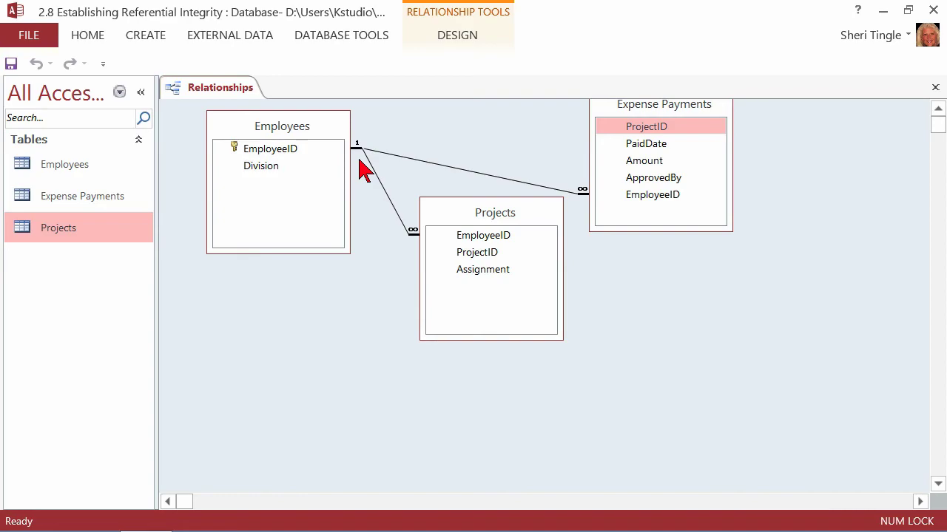
Turn off Enforce Referential Integrity on the Employees–Projects EmployeeID relationship.
right_click(374, 171)
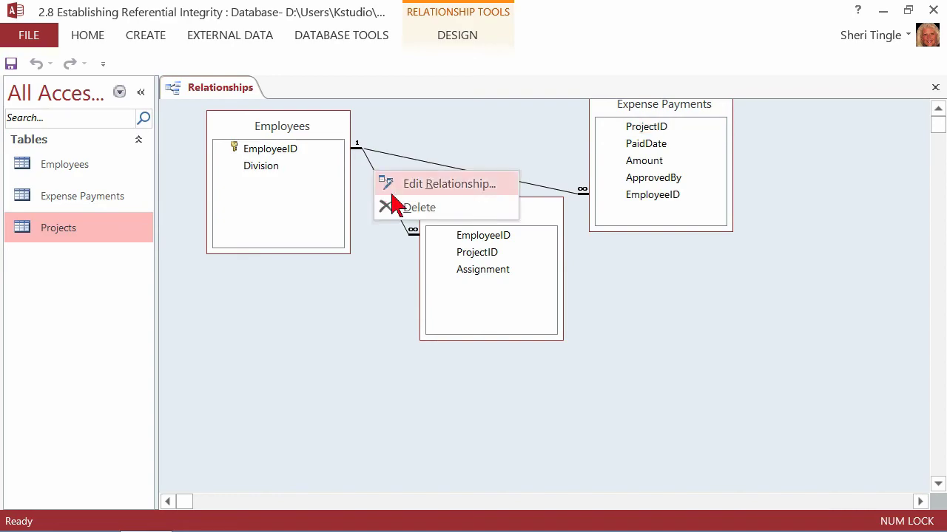
left_click(382, 185)
left_click(322, 240)
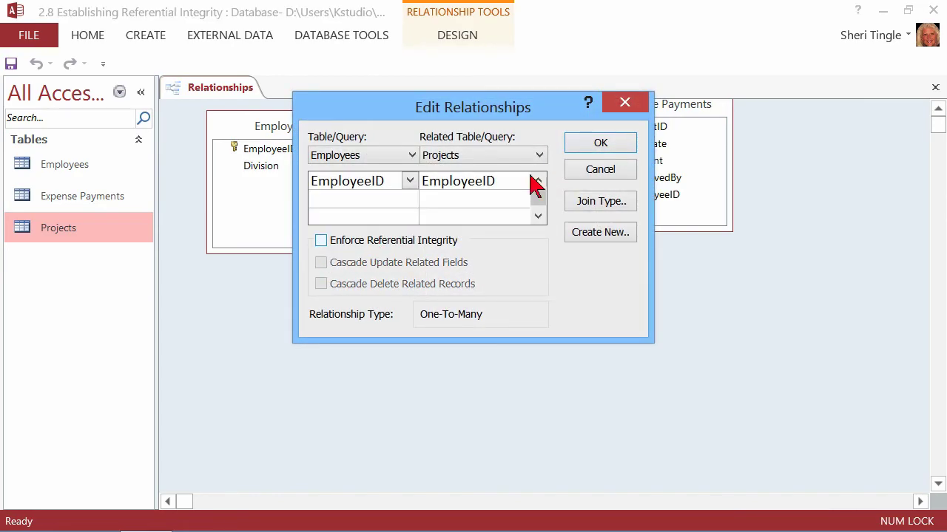
left_click(605, 143)
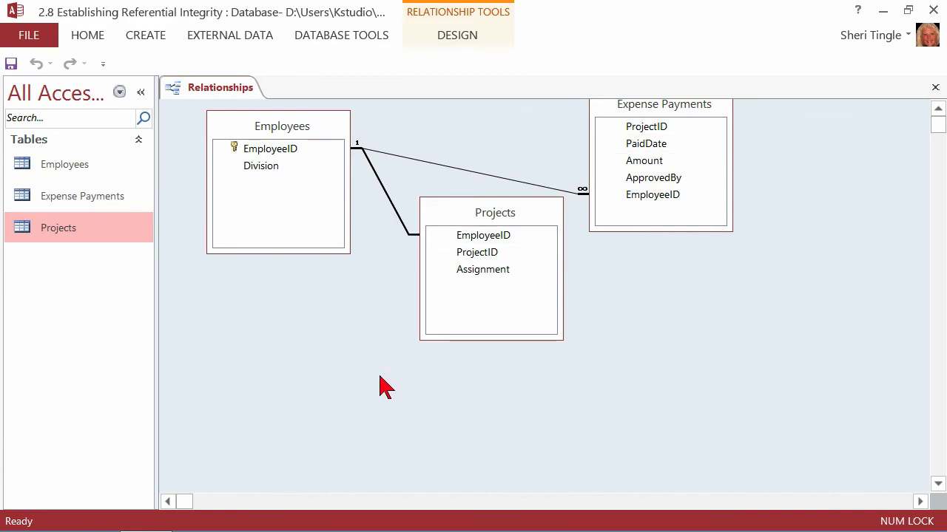